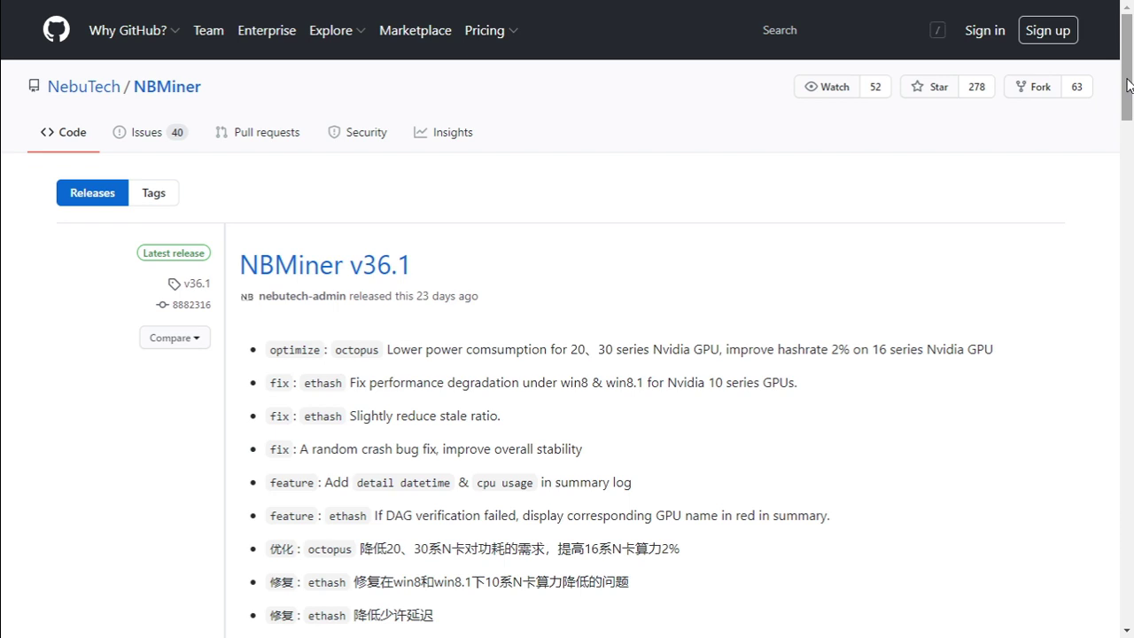
Download NBMiner_36.1_Win.zip from the NBMiner v36.1 Assets list on GitHub.
left_click_drag(1129, 85, 1131, 180)
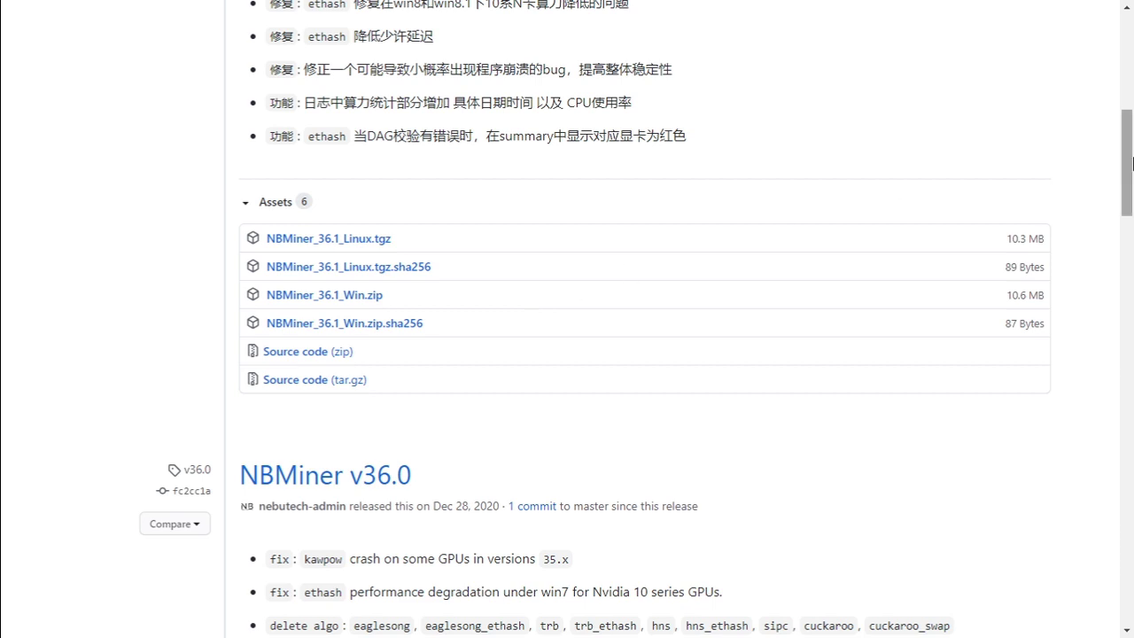
scroll(1129, 165, "up", 1)
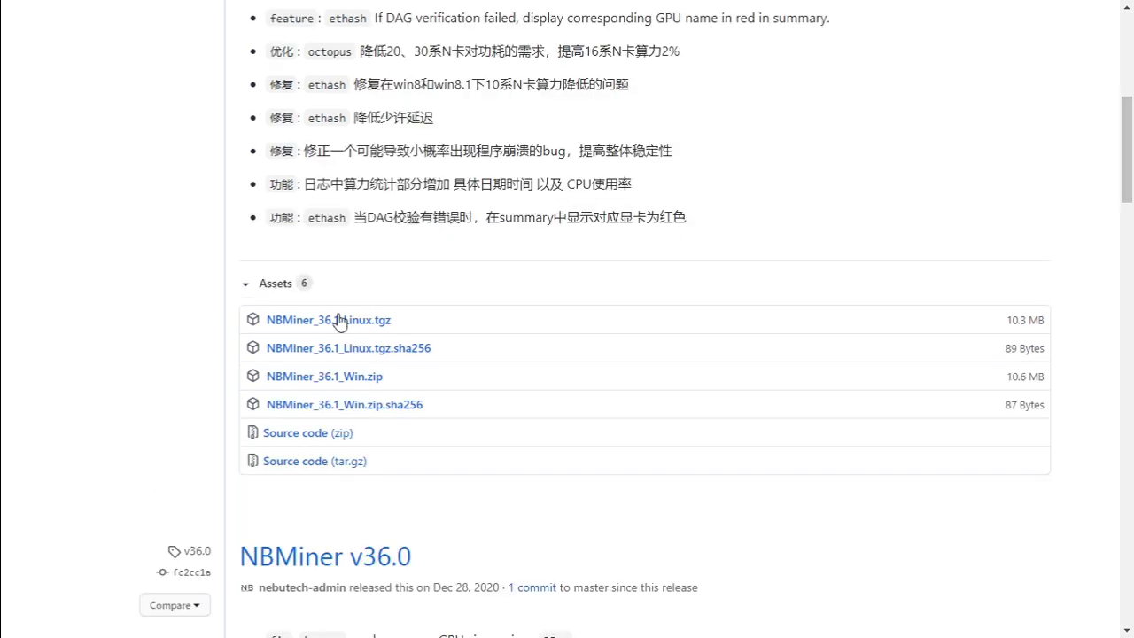
left_click(341, 385)
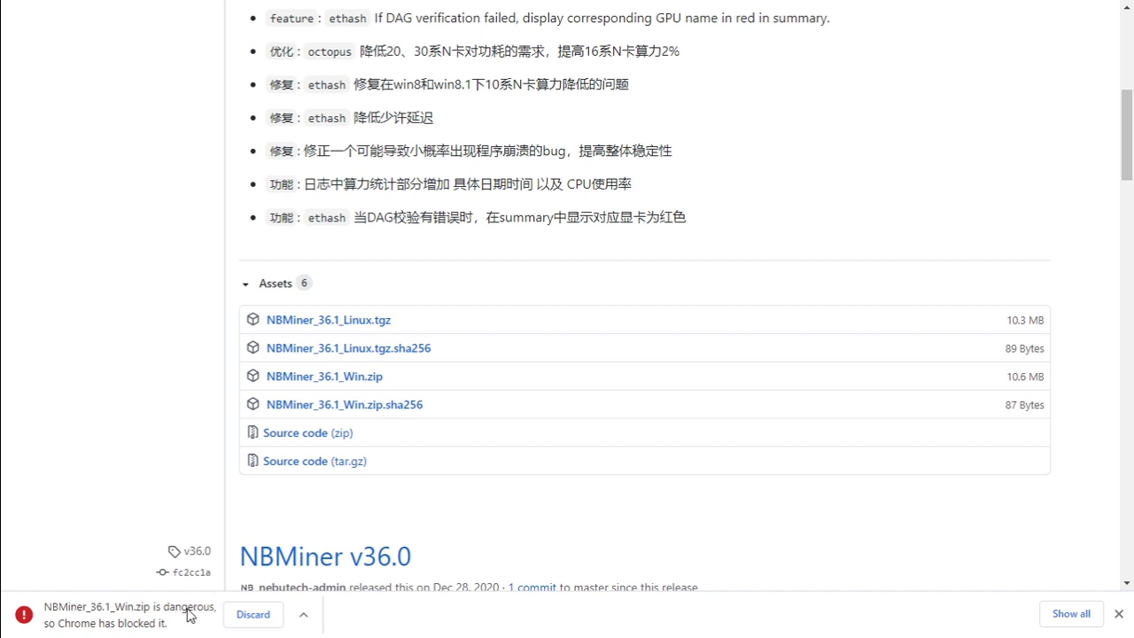
Keep the blocked NBMiner_36.1_Win.zip from Chrome's downloads list despite the danger warning.
left_click(1072, 614)
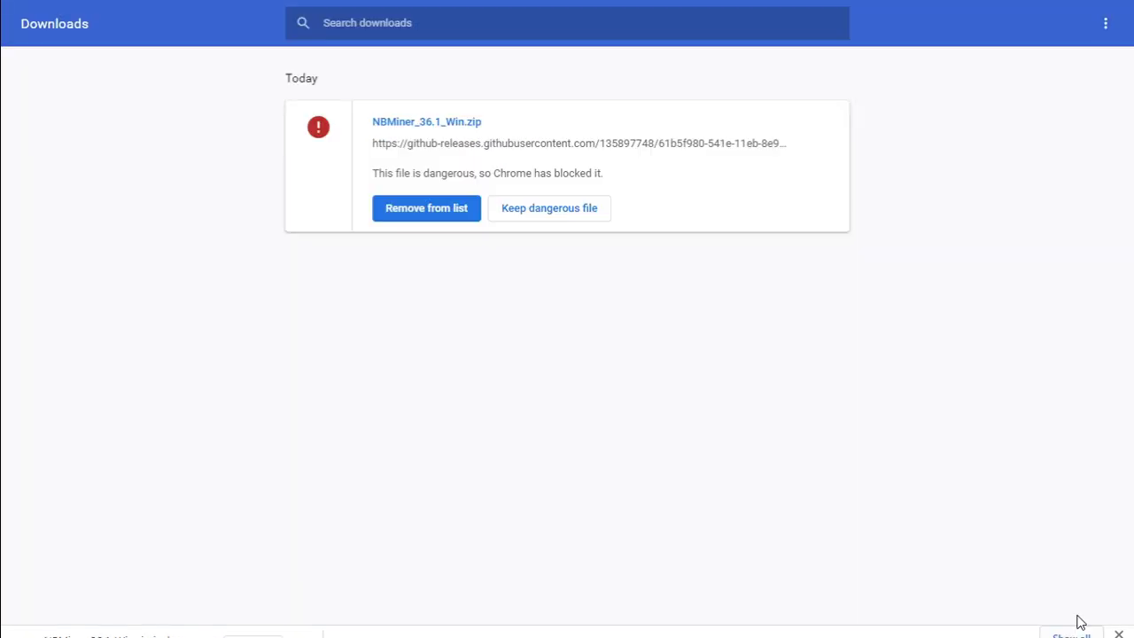
left_click(573, 215)
left_click(627, 114)
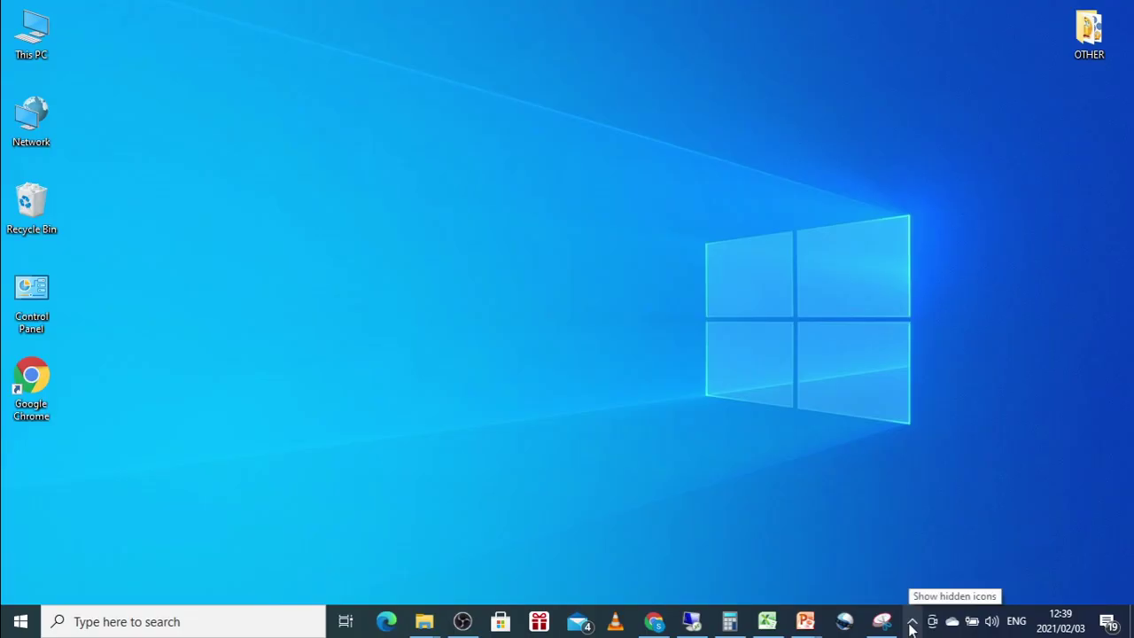
Go to Windows Security's Virus & threat protection Protection history from the system tray.
left_click(911, 624)
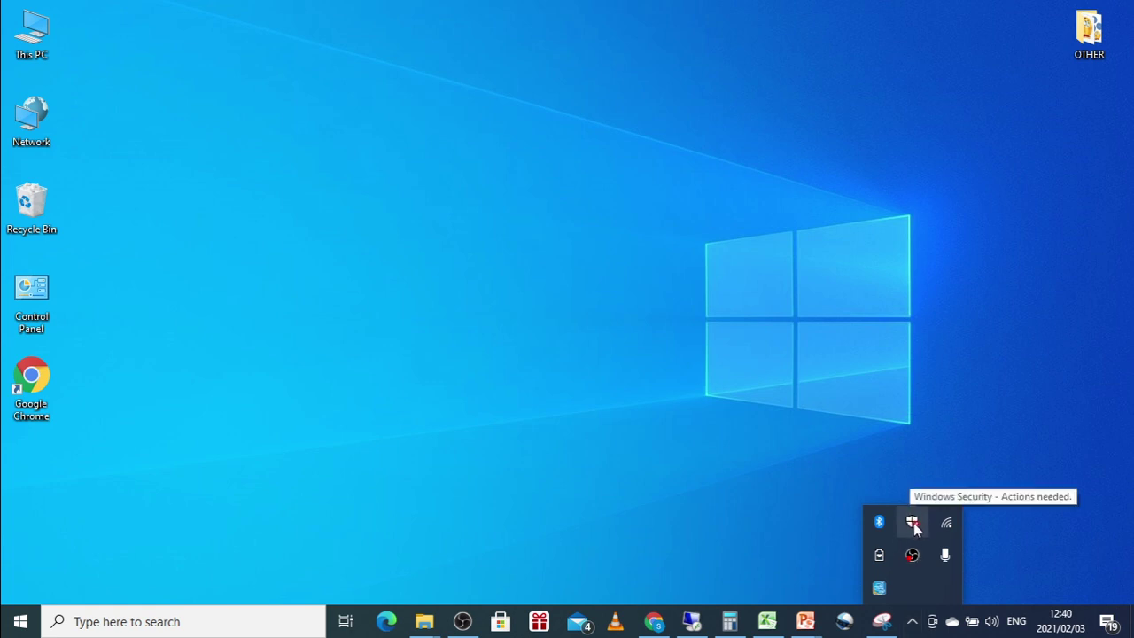
left_click(916, 522)
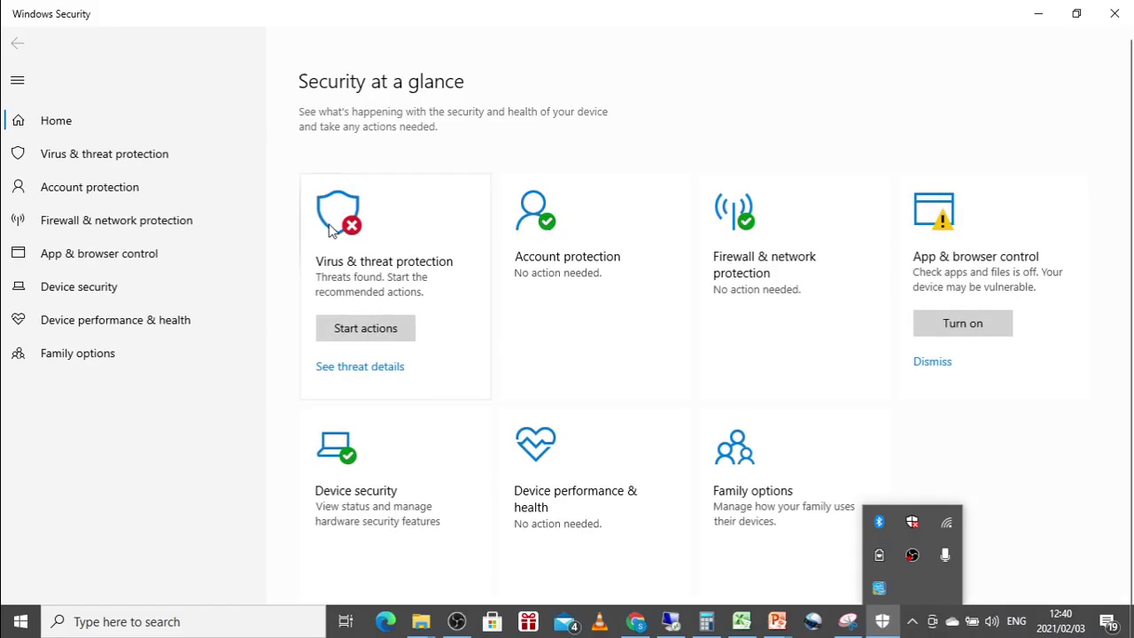
left_click(431, 270)
left_click(355, 407)
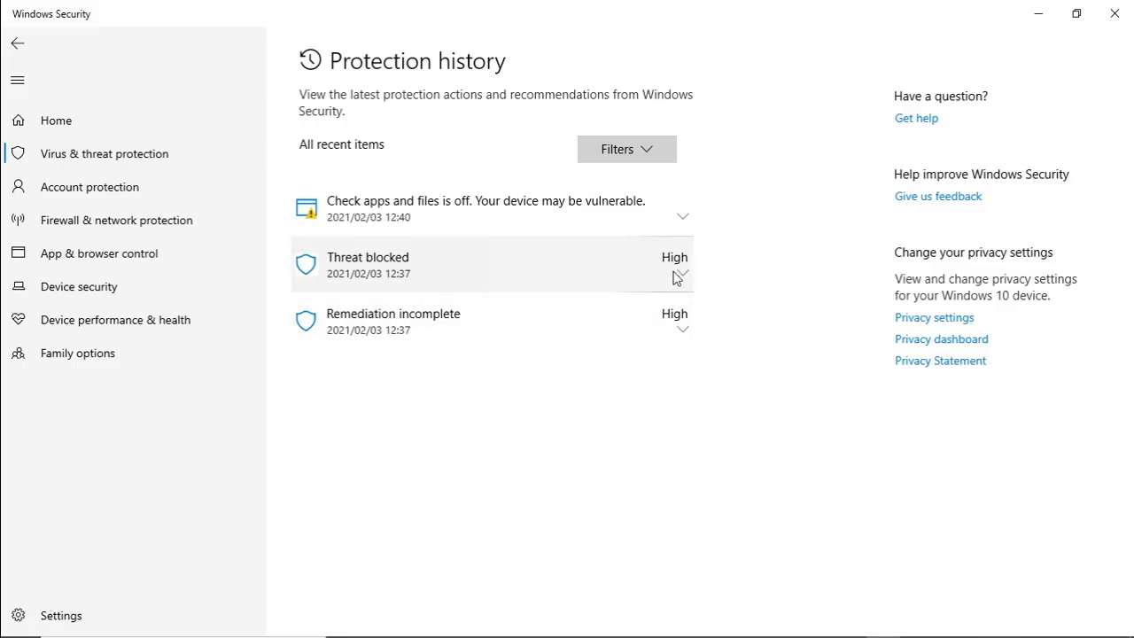
Review the HackTool:Win32/BitMiner!MTB Threat blocked entry, then minimize Windows Security.
left_click(678, 264)
scroll(597, 435, "down", 3)
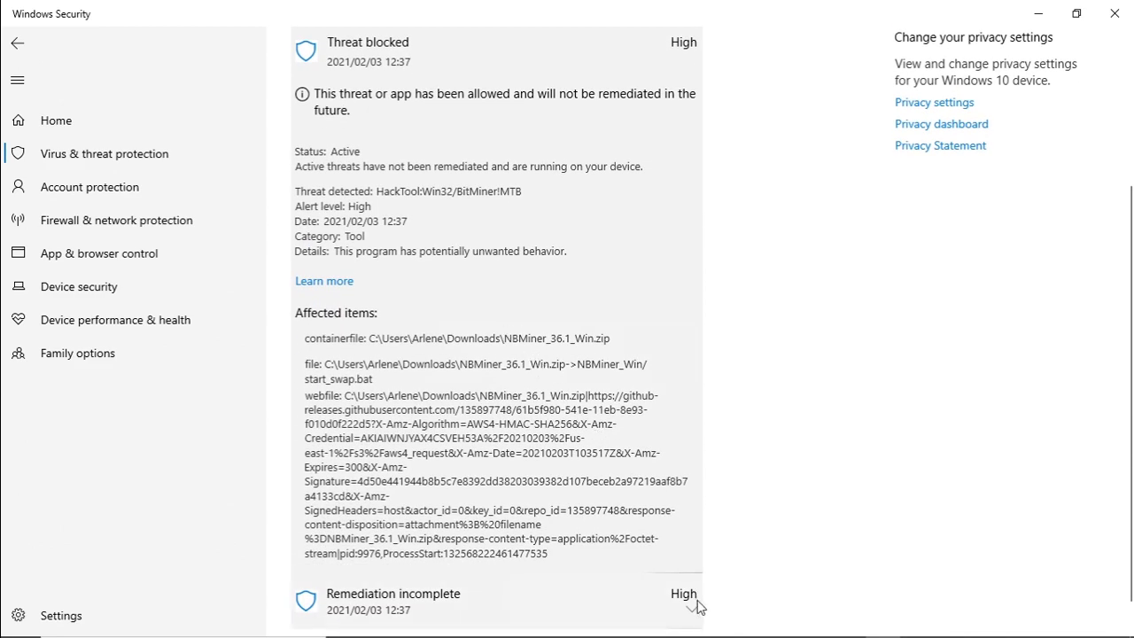
mouse_move(679, 619)
scroll(688, 257, "up", 3)
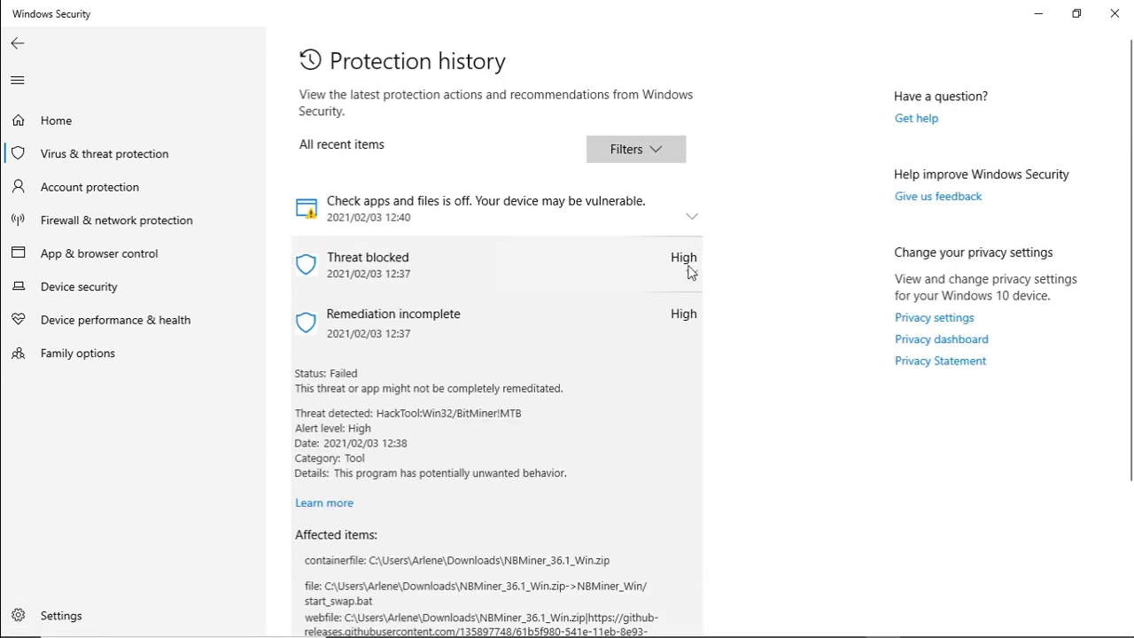
left_click(1035, 12)
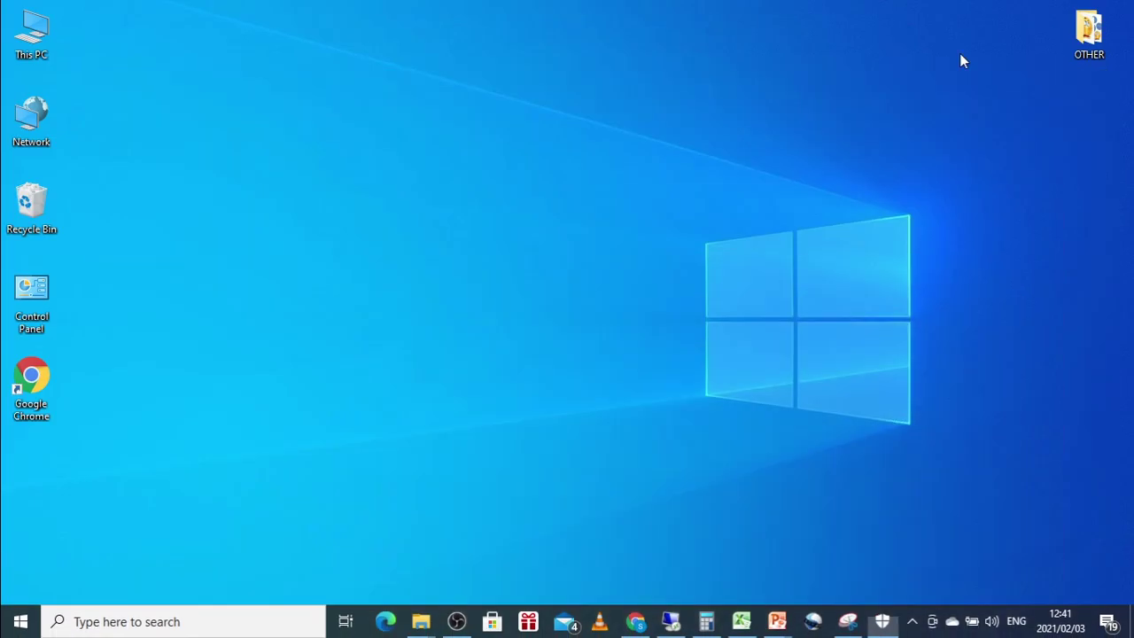
Keep the NBMiner_36.1_Win.zip download again from Chrome's downloads, confirming Keep anyway.
left_click(638, 624)
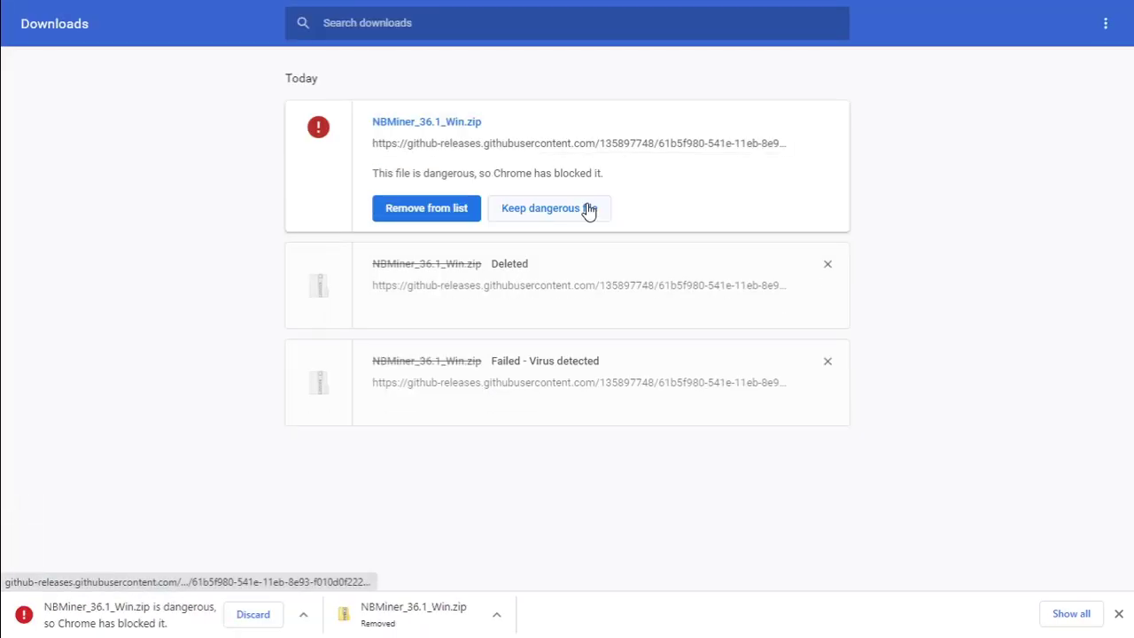
left_click(589, 209)
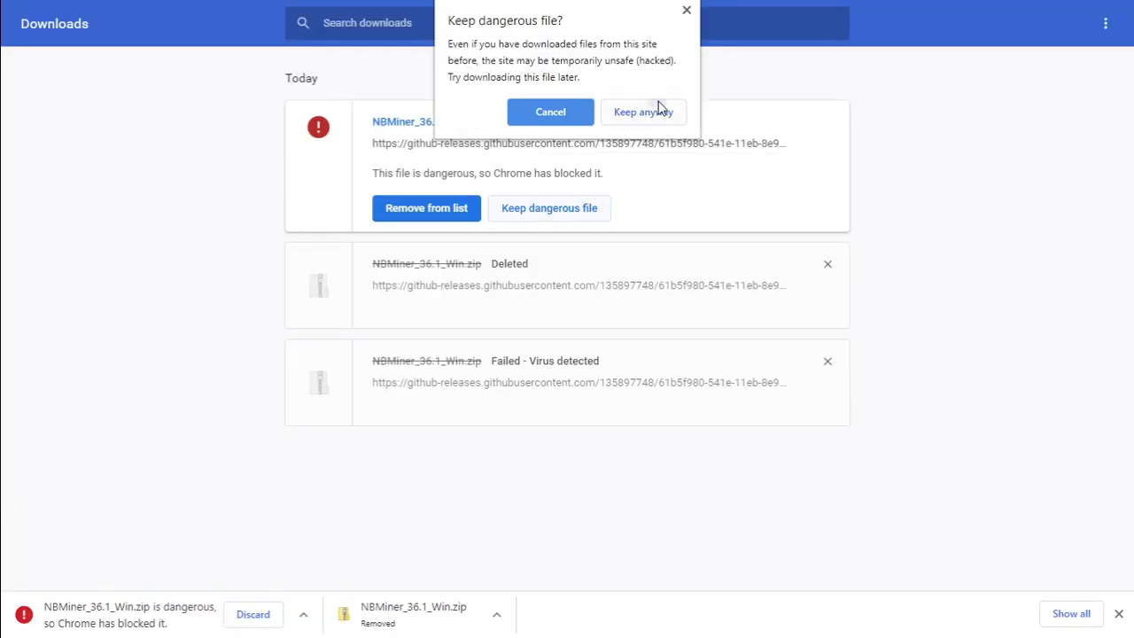
left_click(660, 111)
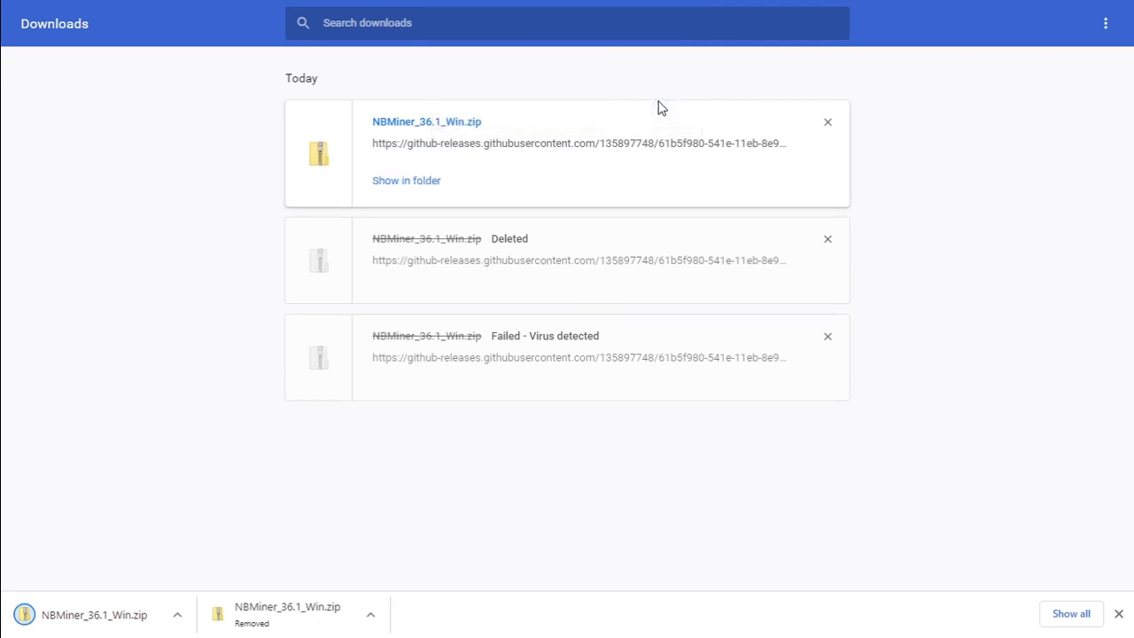
Extract NBMiner_36.1_Win.zip into its suggested folder and bring up the new Windows Security threat alert.
left_click(408, 180)
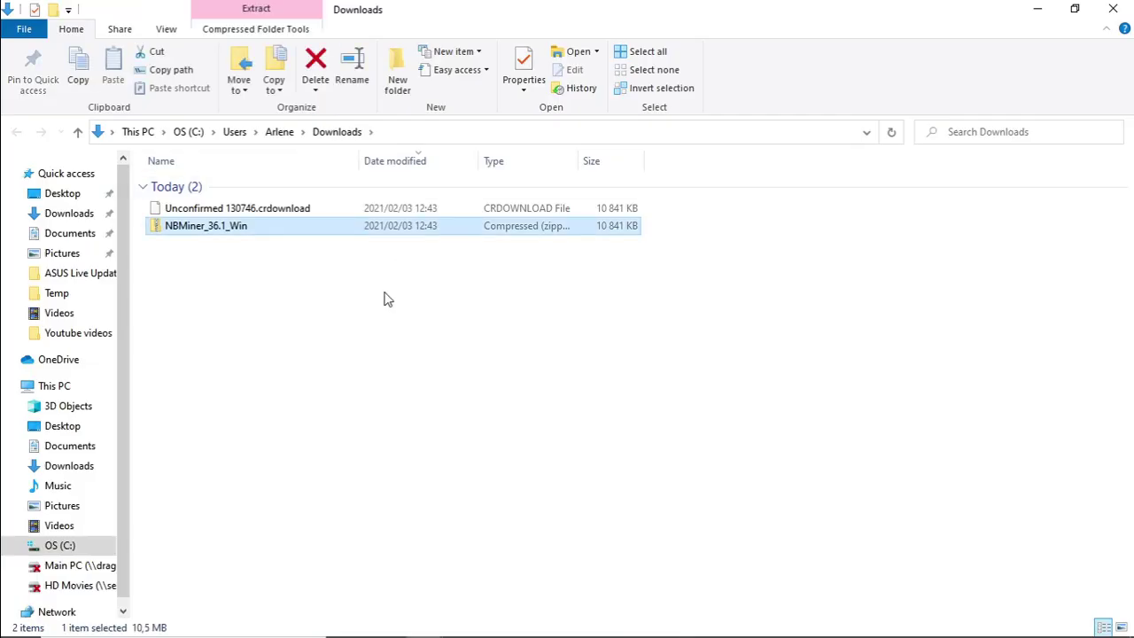
left_click(296, 258)
left_click(266, 227)
right_click(256, 231)
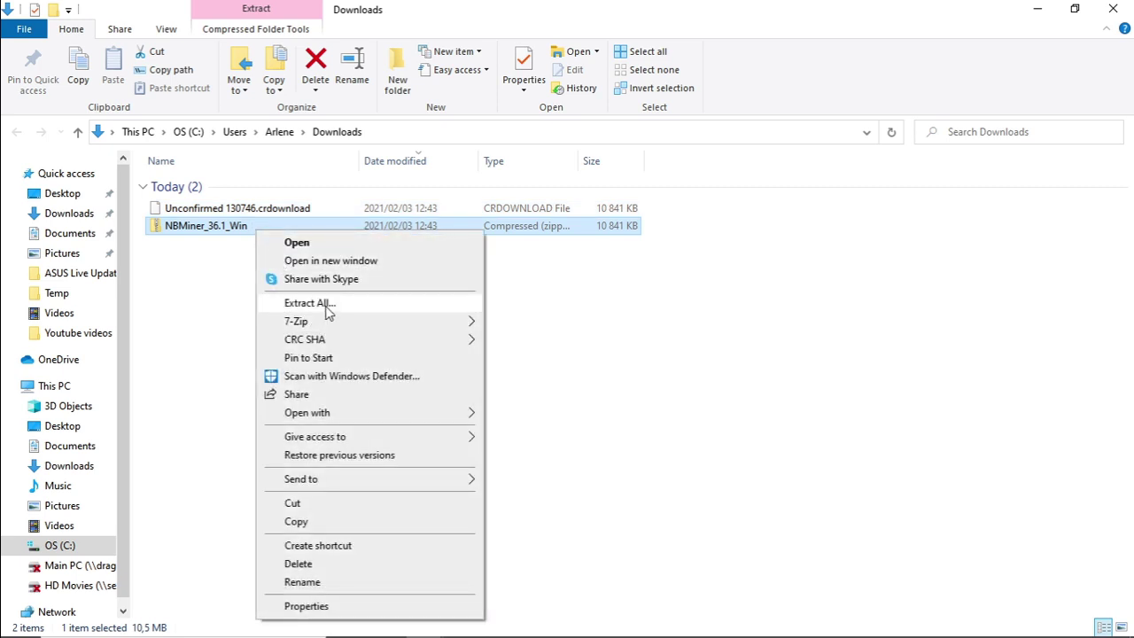
left_click(311, 303)
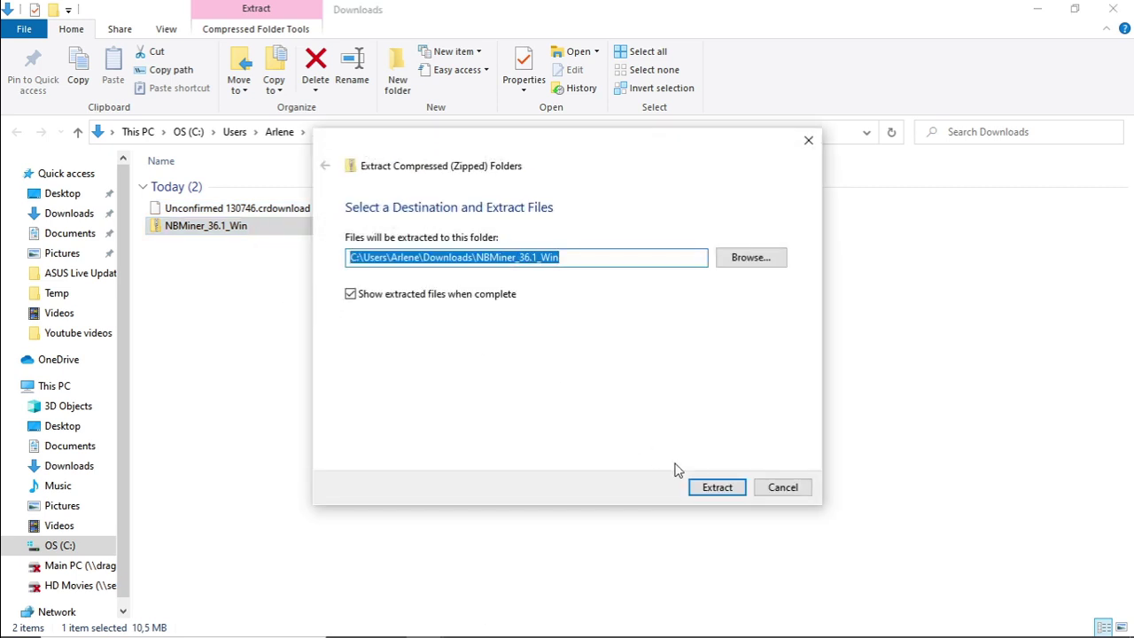
left_click(700, 493)
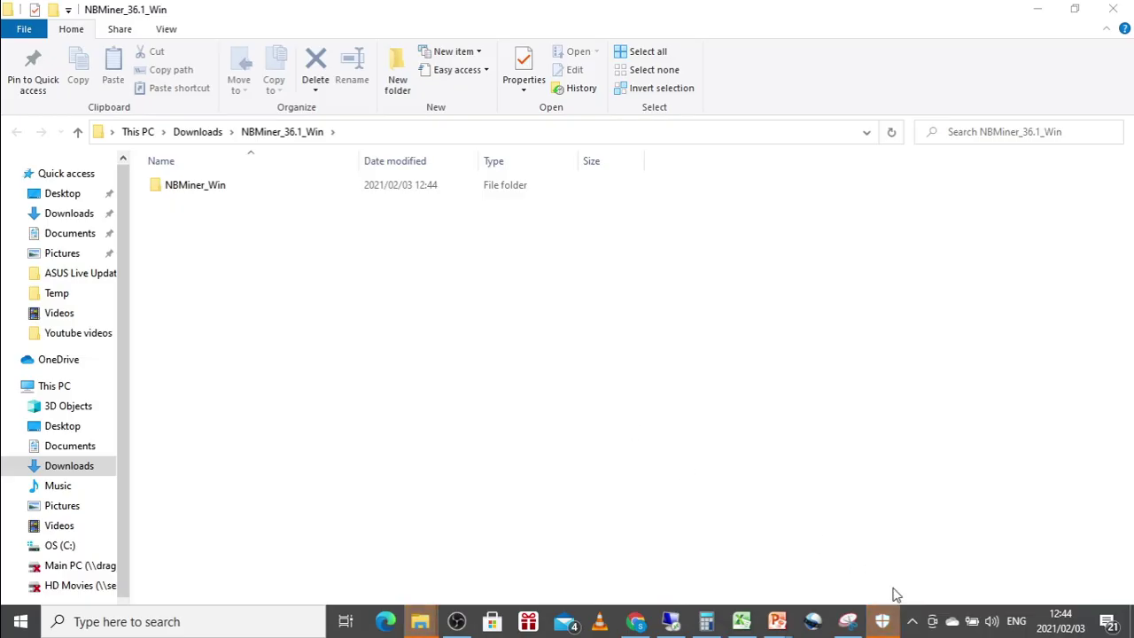
left_click(883, 622)
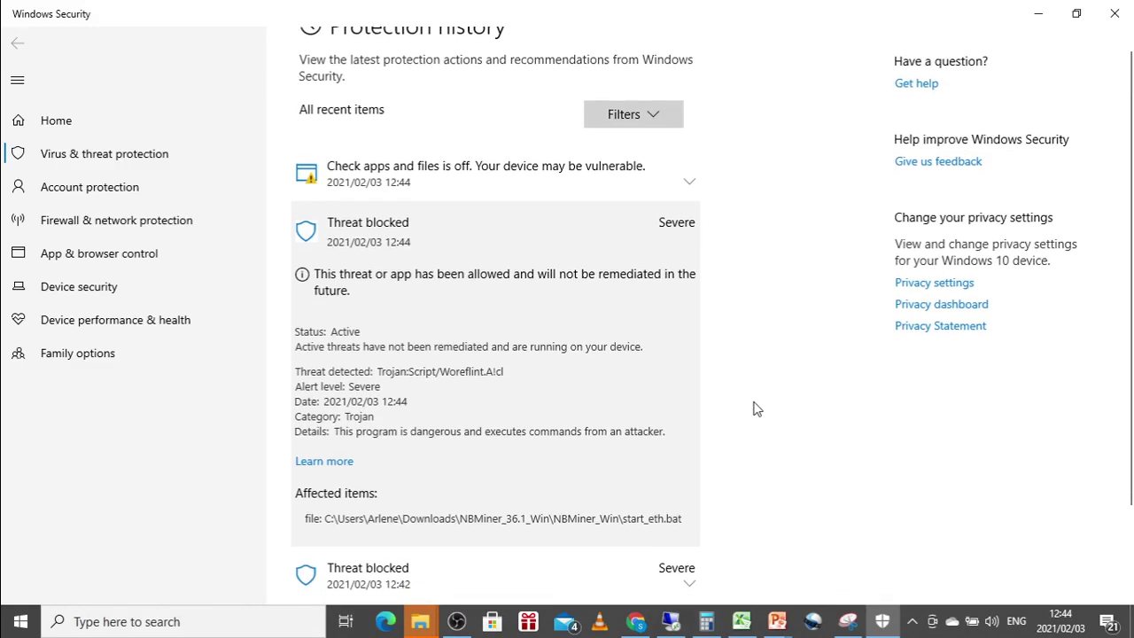
Expand the 12:42 Threat blocked and Threat quarantined entries and restore the quarantined NBMiner zip.
scroll(753, 408, "down", 2)
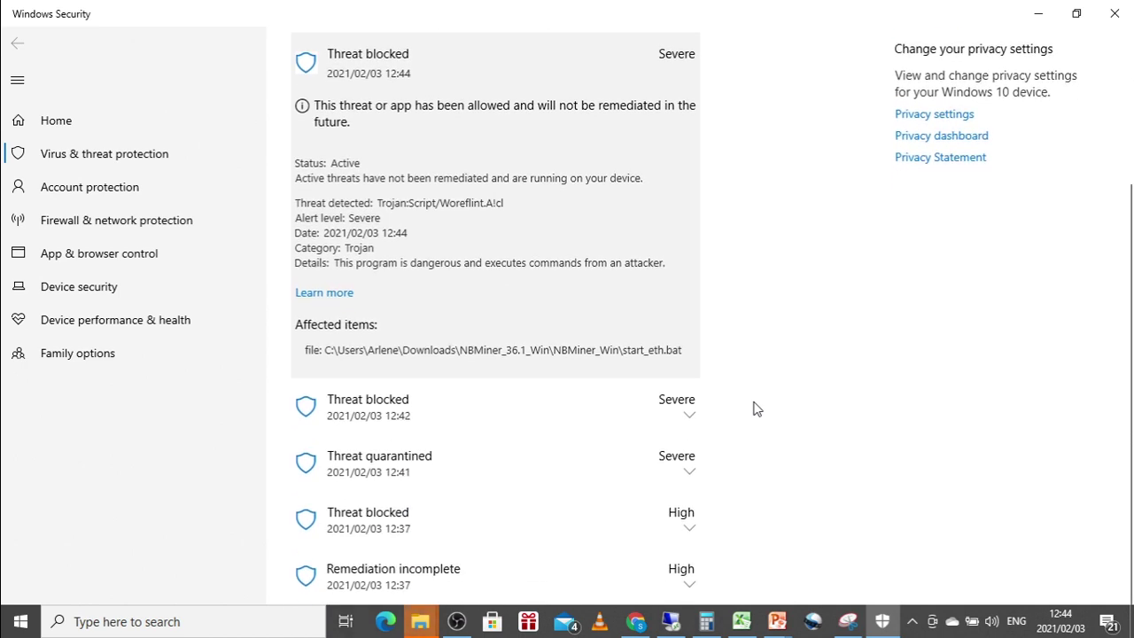
left_click(674, 420)
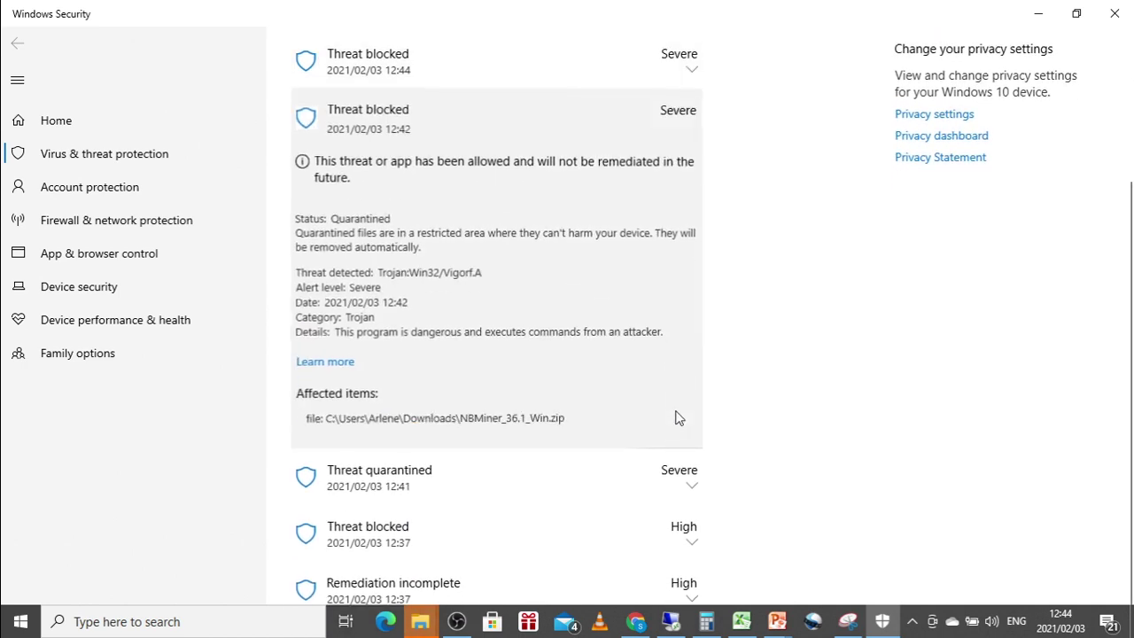
left_click(689, 499)
scroll(689, 503, "down", 1)
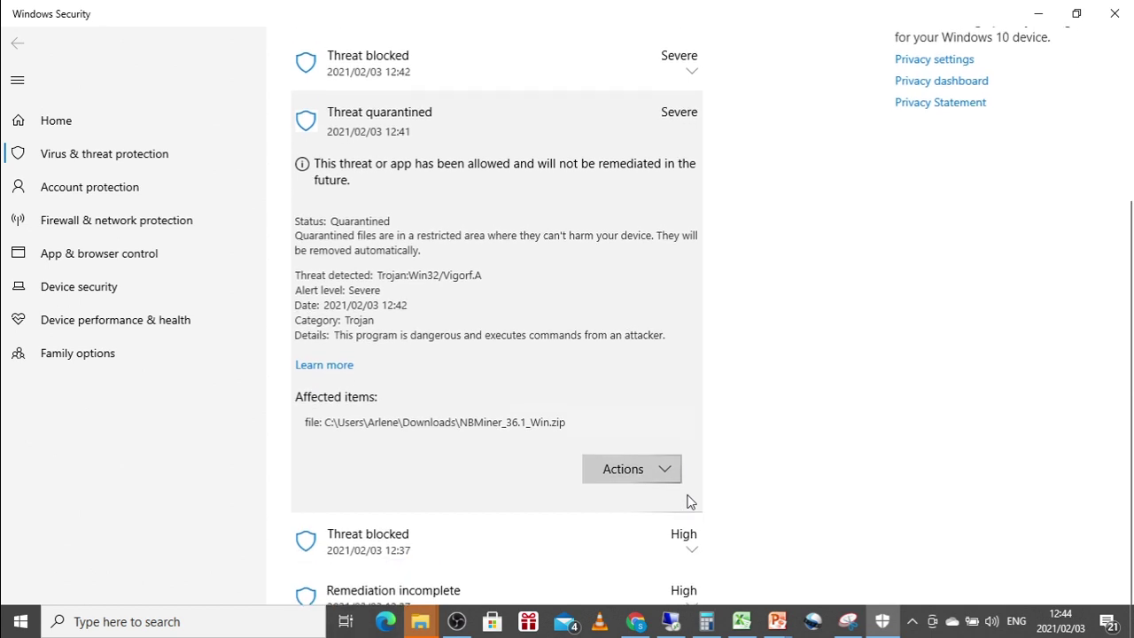
left_click(631, 477)
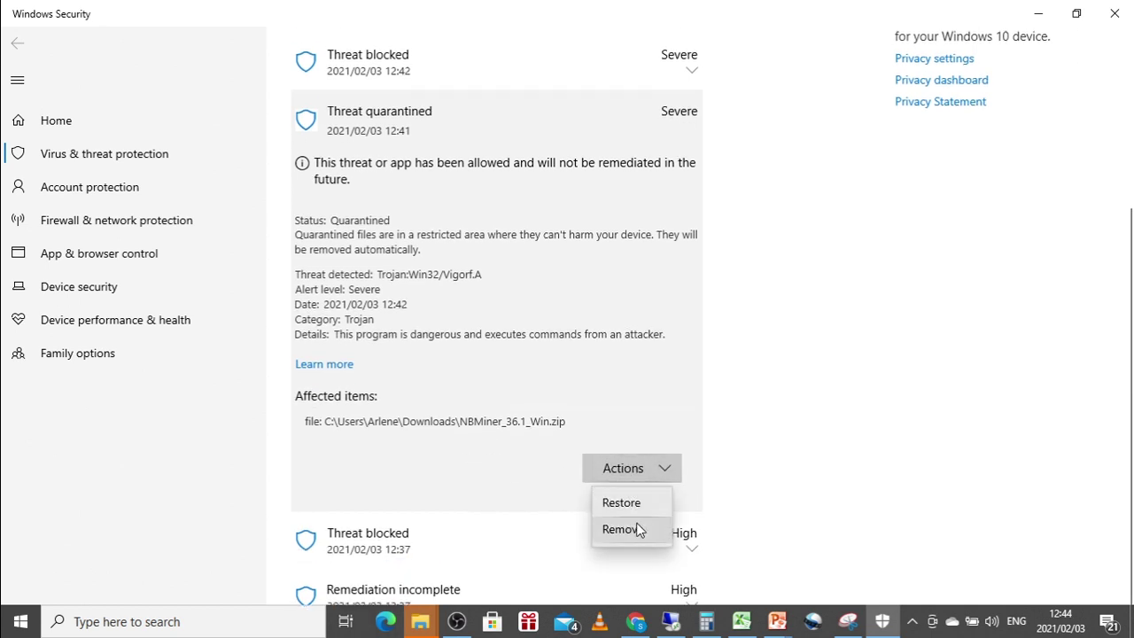
left_click(633, 503)
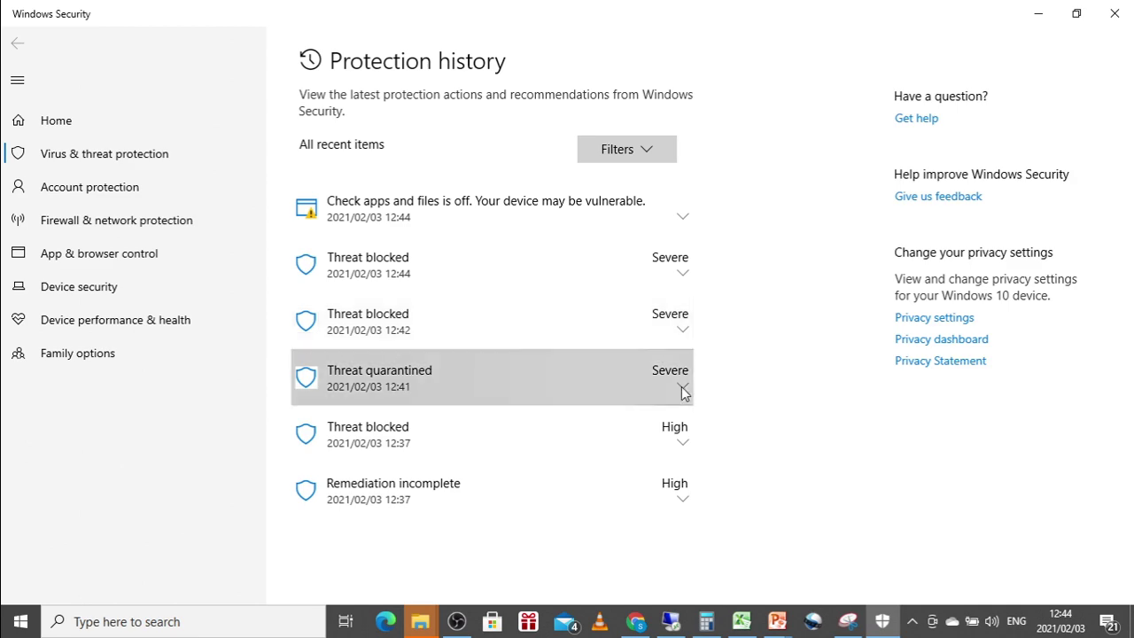
Read the 12:37, Remediation incomplete, 12:44 and 12:42 protection history entries.
left_click(676, 447)
scroll(681, 450, "down", 3)
scroll(680, 451, "down", 3)
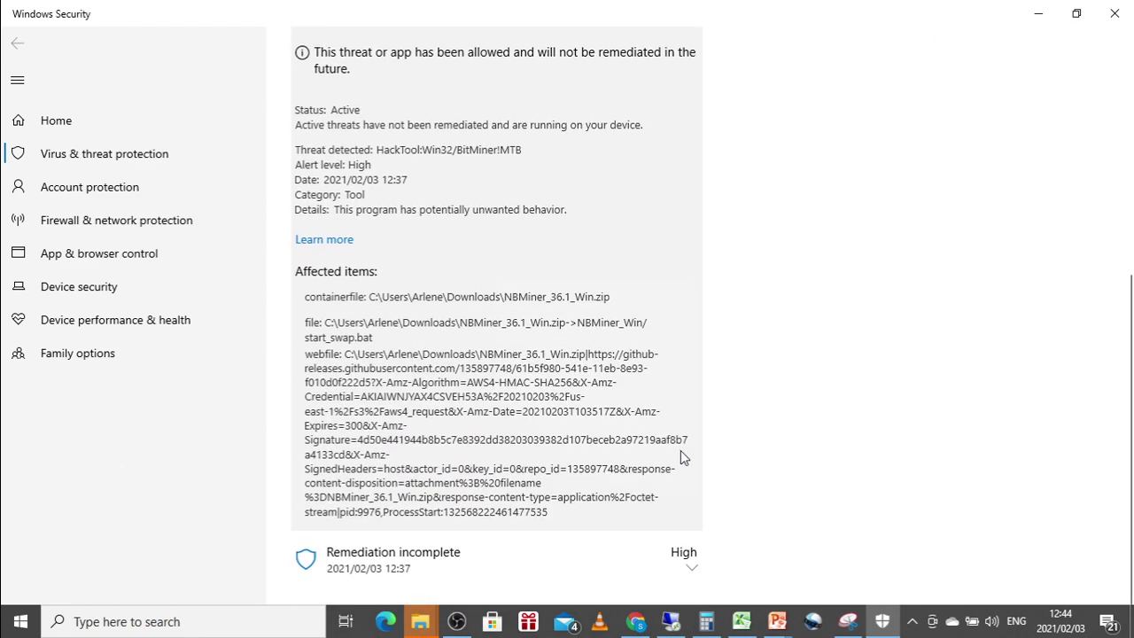
left_click(690, 592)
scroll(692, 594, "down", 3)
scroll(692, 594, "up", 10)
left_click(701, 270)
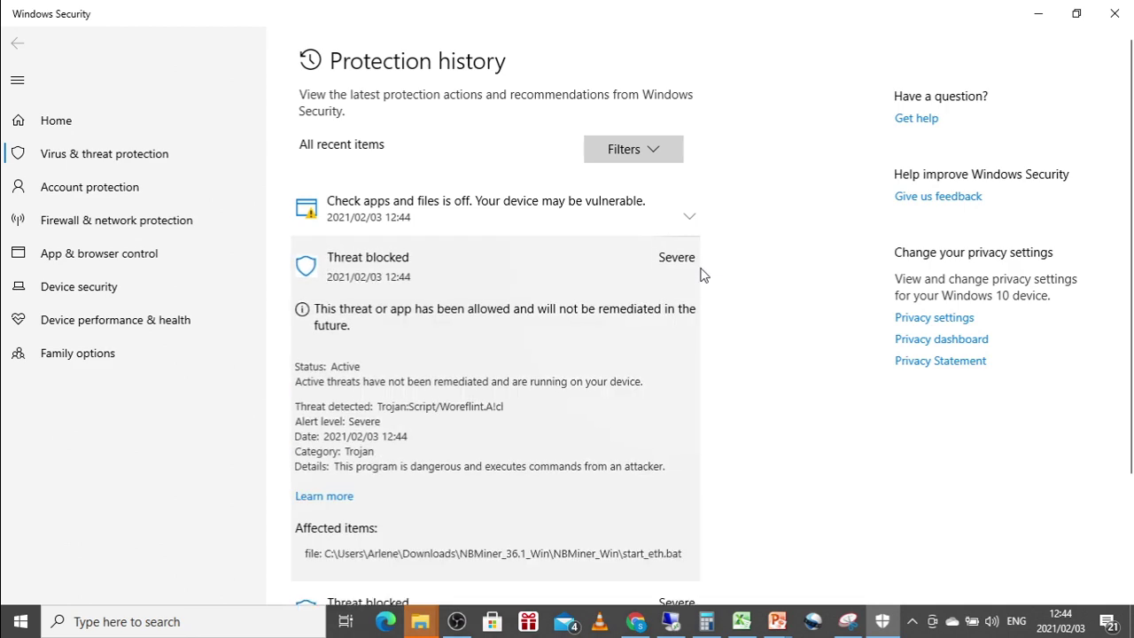
scroll(623, 406, "down", 4)
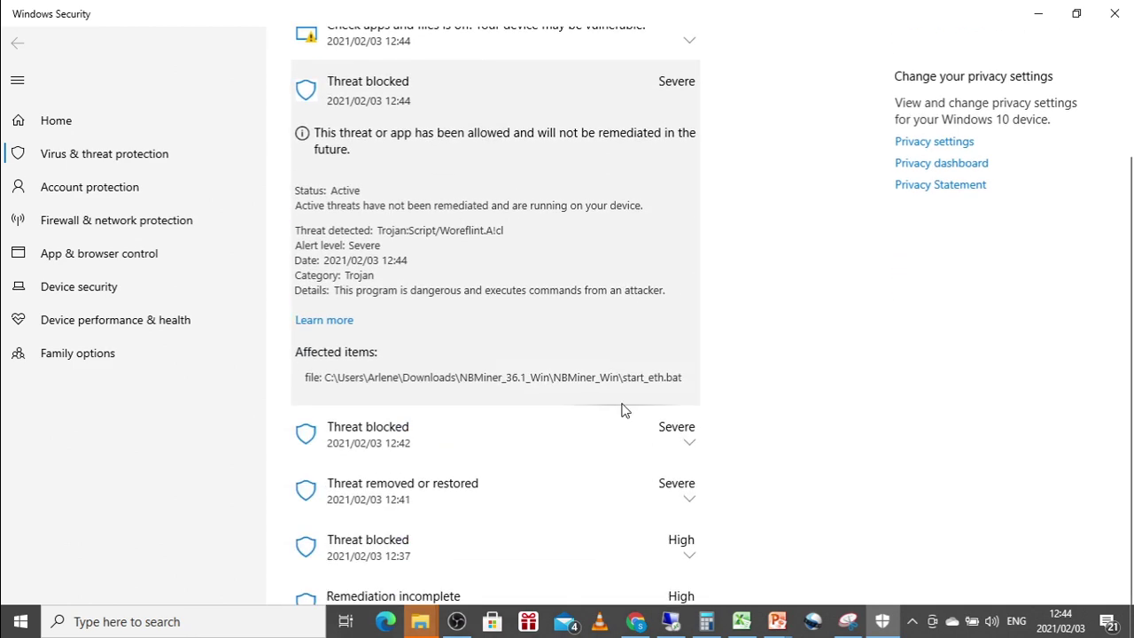
left_click(690, 446)
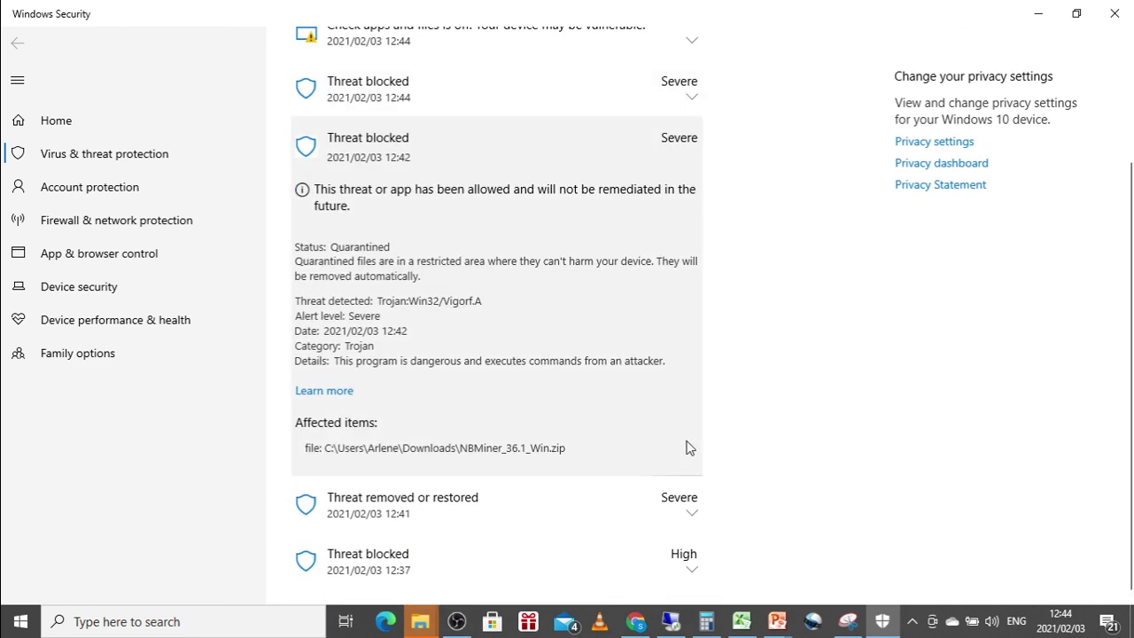
Close Windows Security, go into NBMiner_Win, and open the start_eth batch file for editing.
left_click(1115, 14)
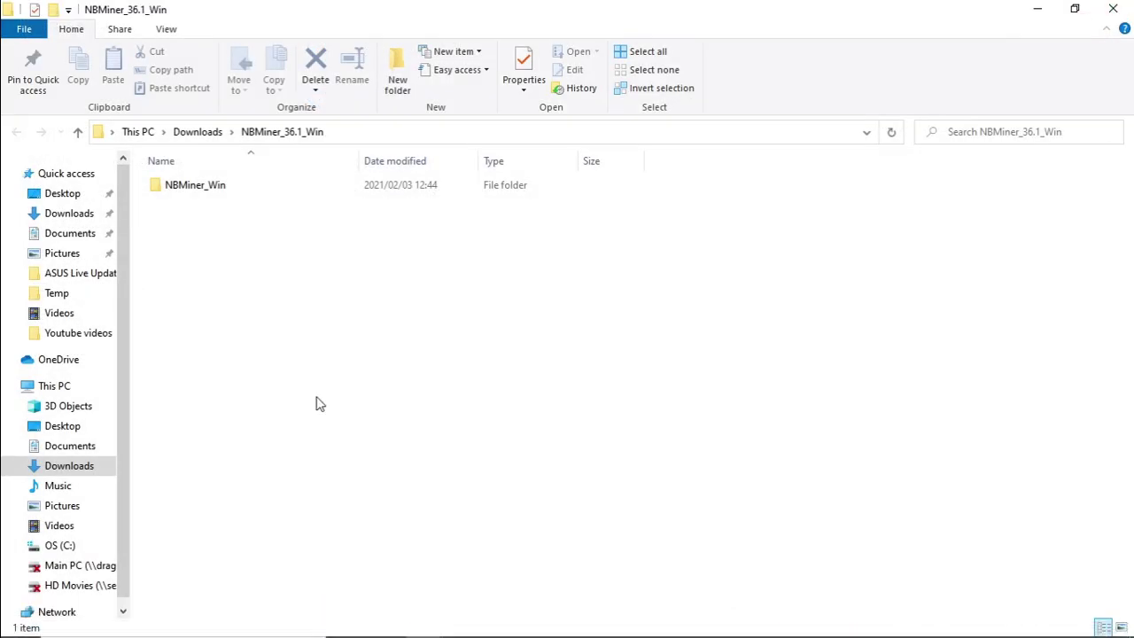
left_click(191, 183)
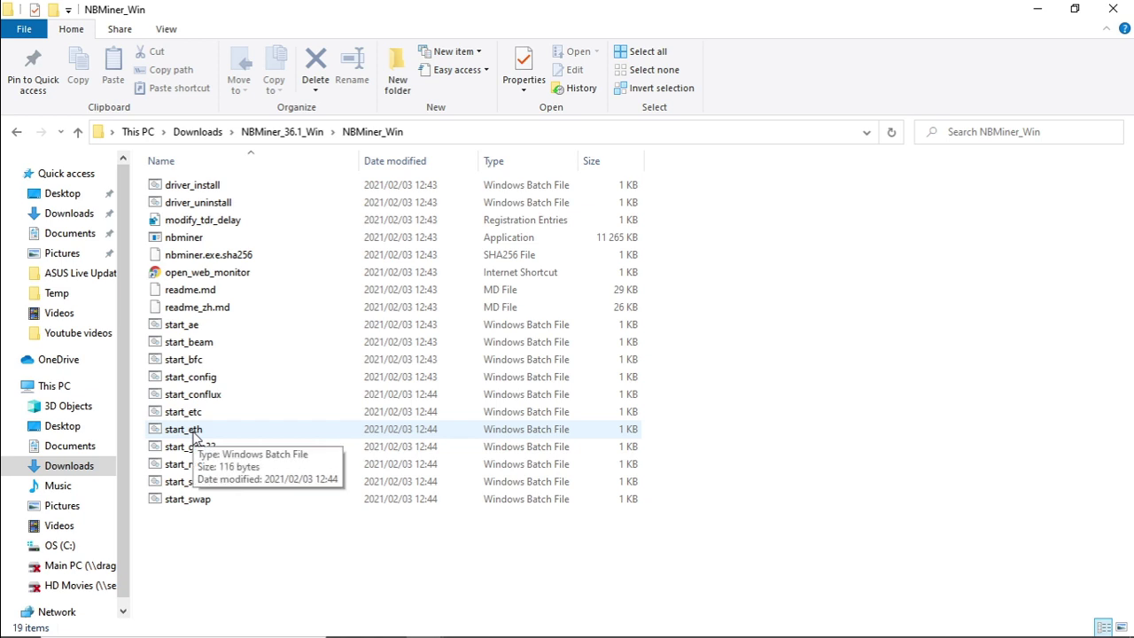
left_click(193, 433)
right_click(195, 432)
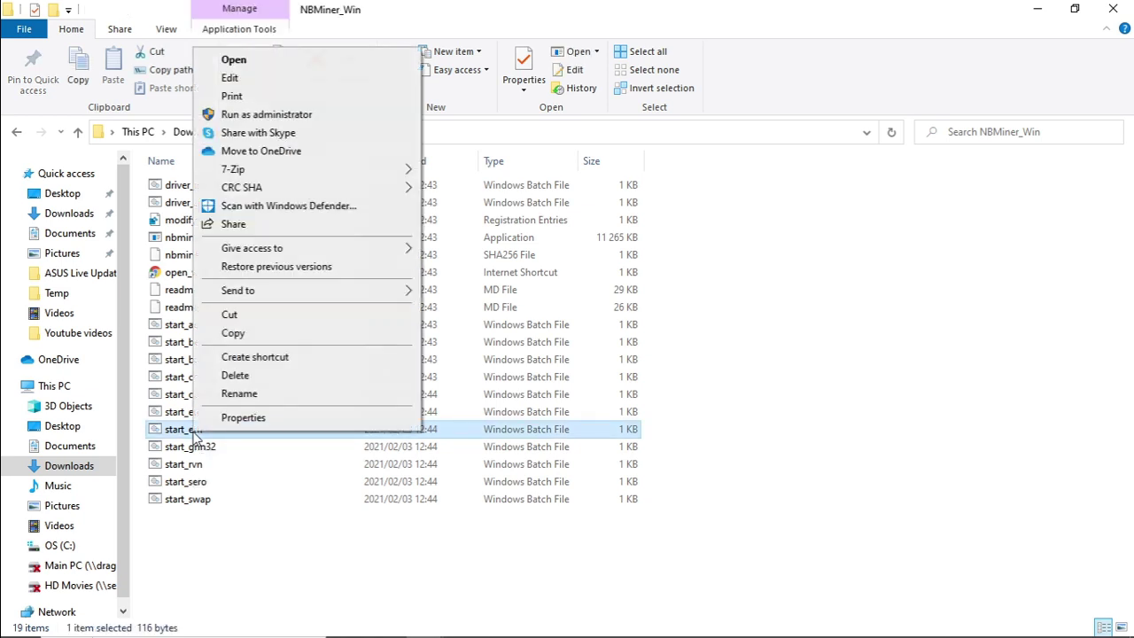
left_click(255, 62)
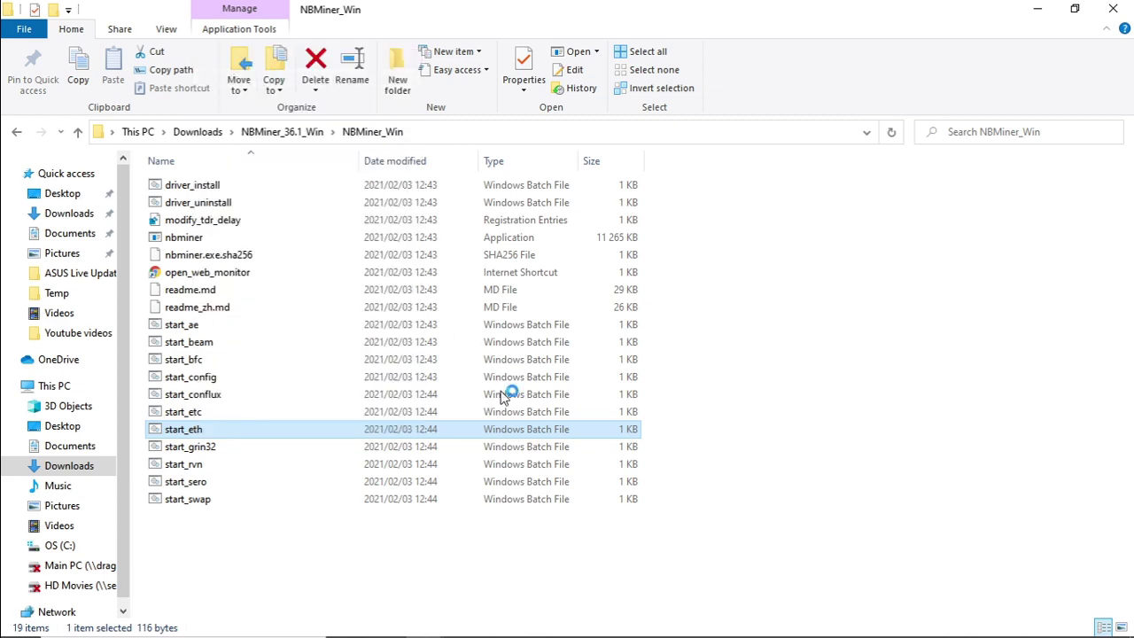
Allow start_eth to open in a maximized Notepad and select its nbminer command.
left_click(621, 345)
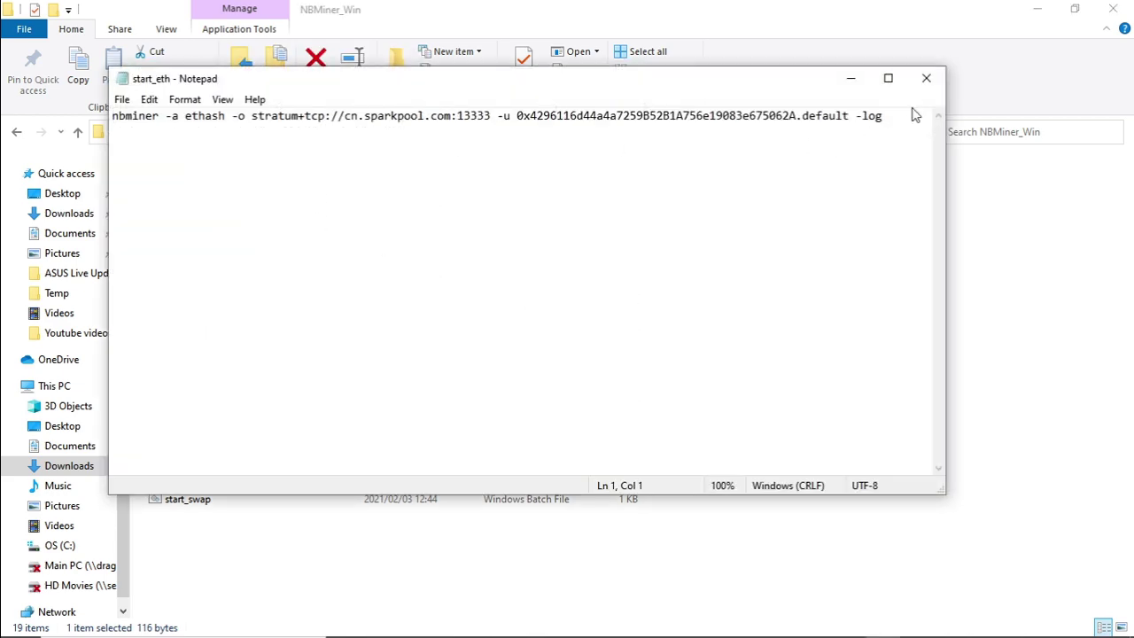
left_click_drag(902, 124, 91, 144)
double_click(430, 71)
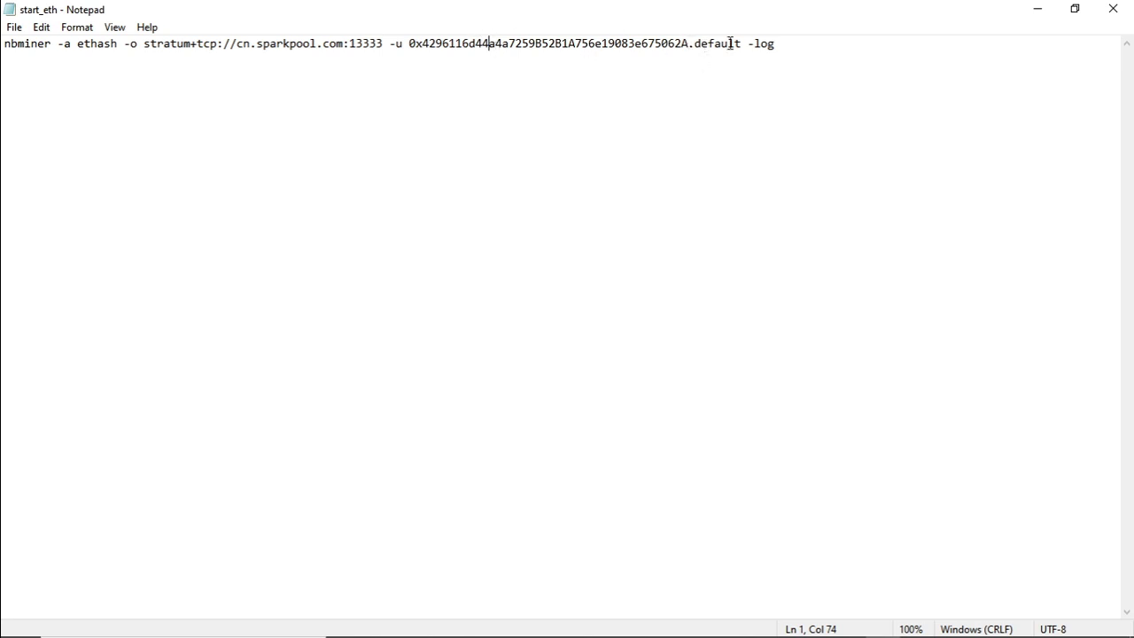
Replace the sparkpool server with eu1.ethermine.org:4444, insert the wallet address, and set worker miningserver2.
left_click_drag(741, 44, 700, 44)
left_click(621, 43)
left_click(382, 45)
left_click_drag(382, 45, 245, 44)
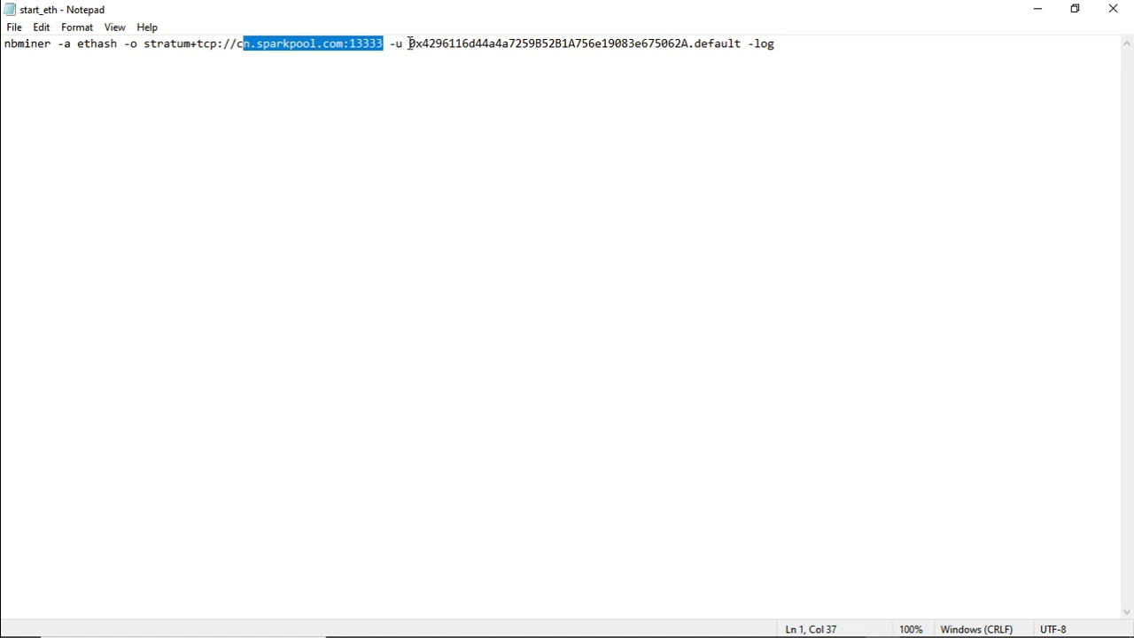
left_click_drag(409, 44, 744, 43)
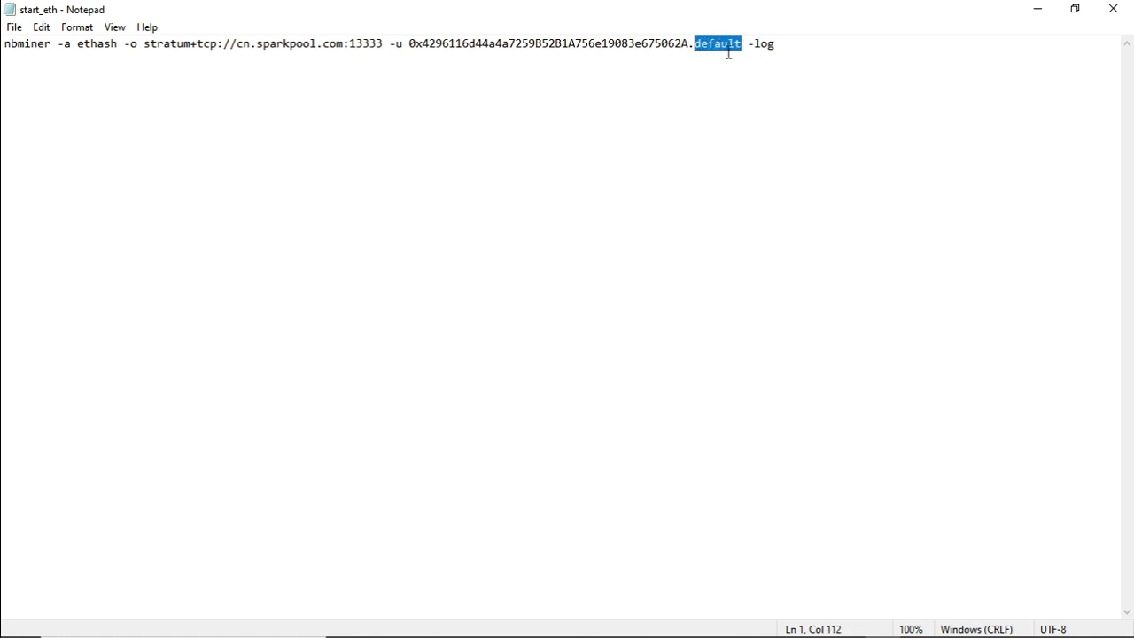
left_click(475, 189)
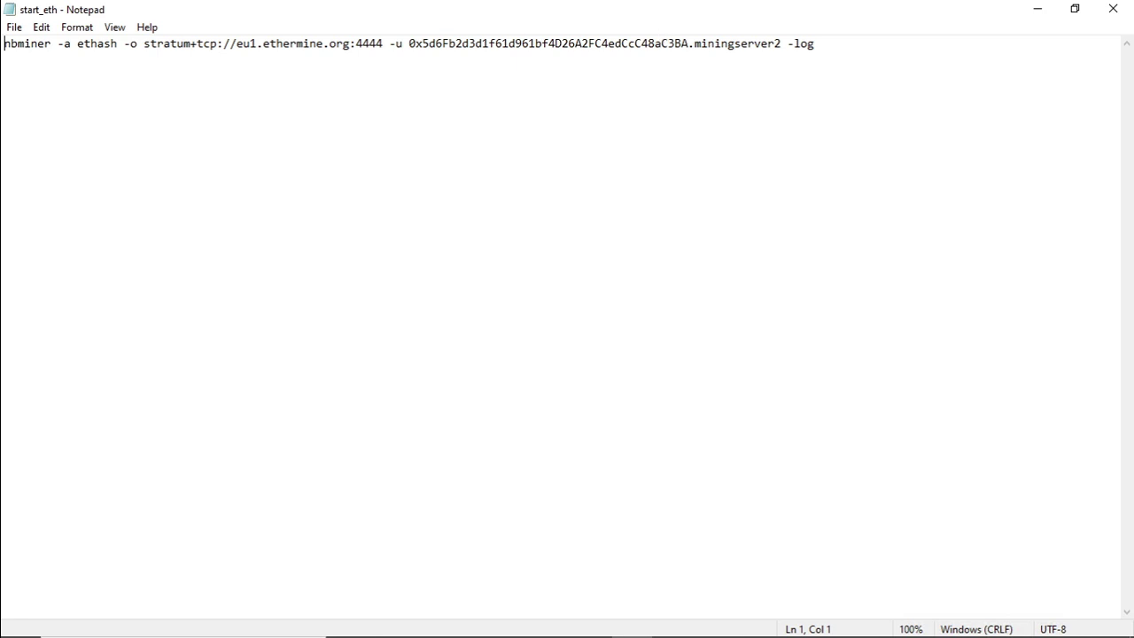
left_click_drag(694, 44, 782, 44)
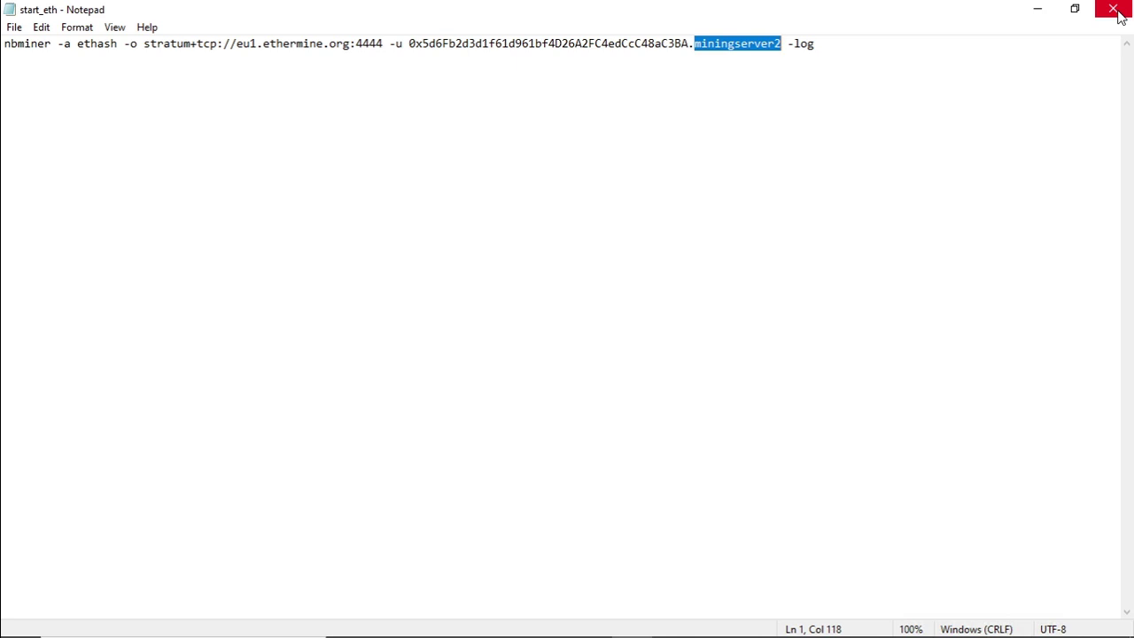
Close Notepad, send start_eth to Desktop (create shortcut), and close File Explorer.
left_click(1114, 10)
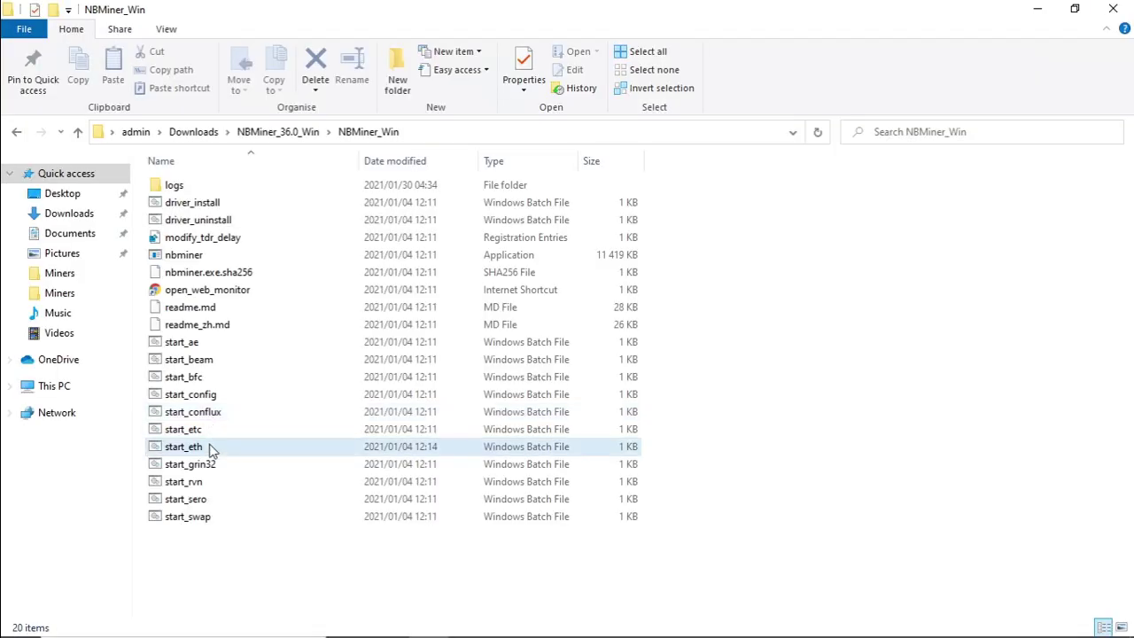
left_click(211, 454)
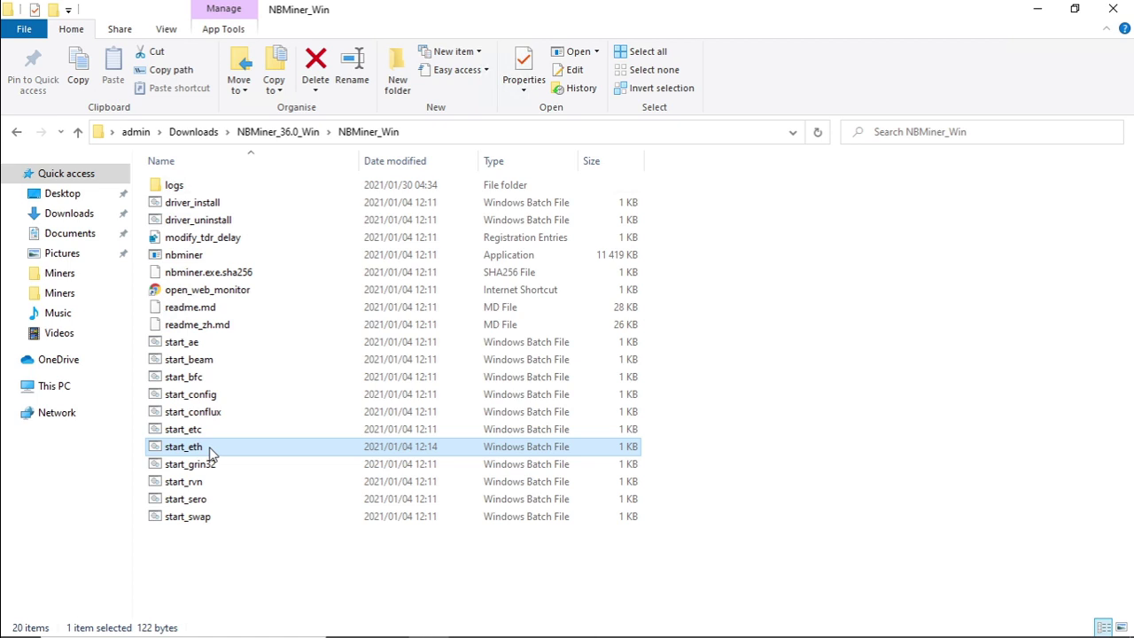
right_click(211, 453)
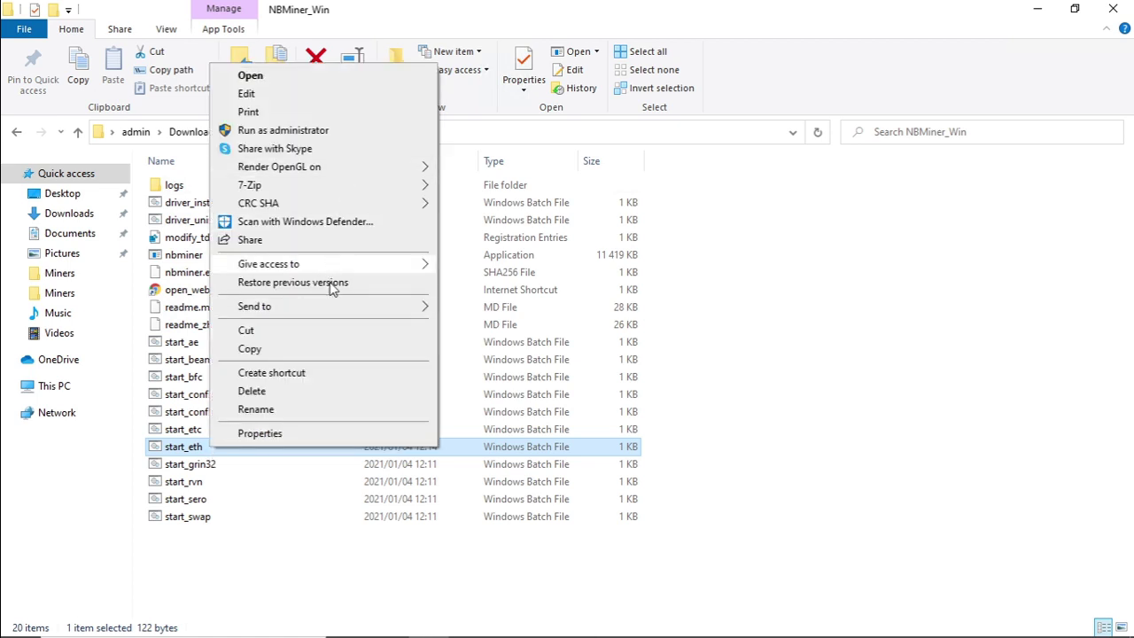
mouse_move(387, 308)
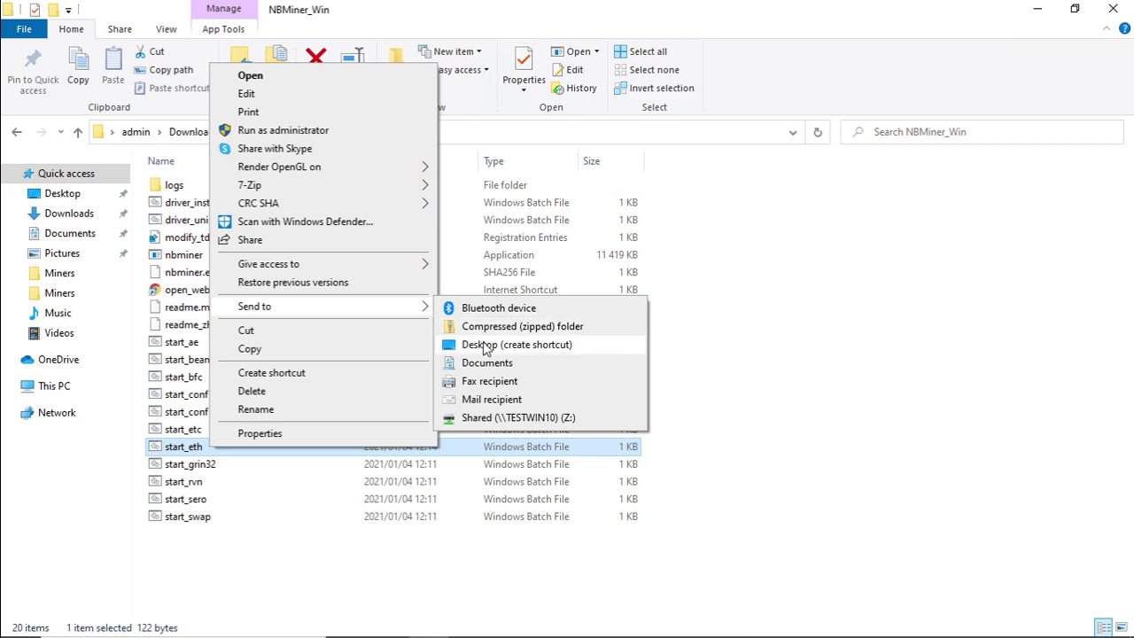
left_click(486, 345)
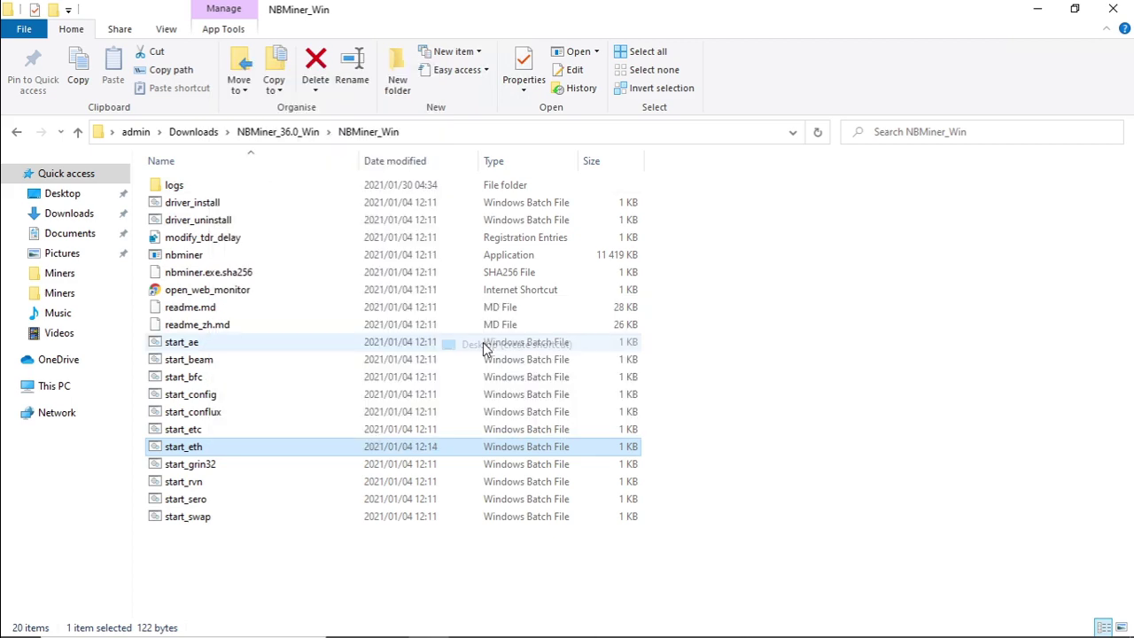
left_click(1115, 8)
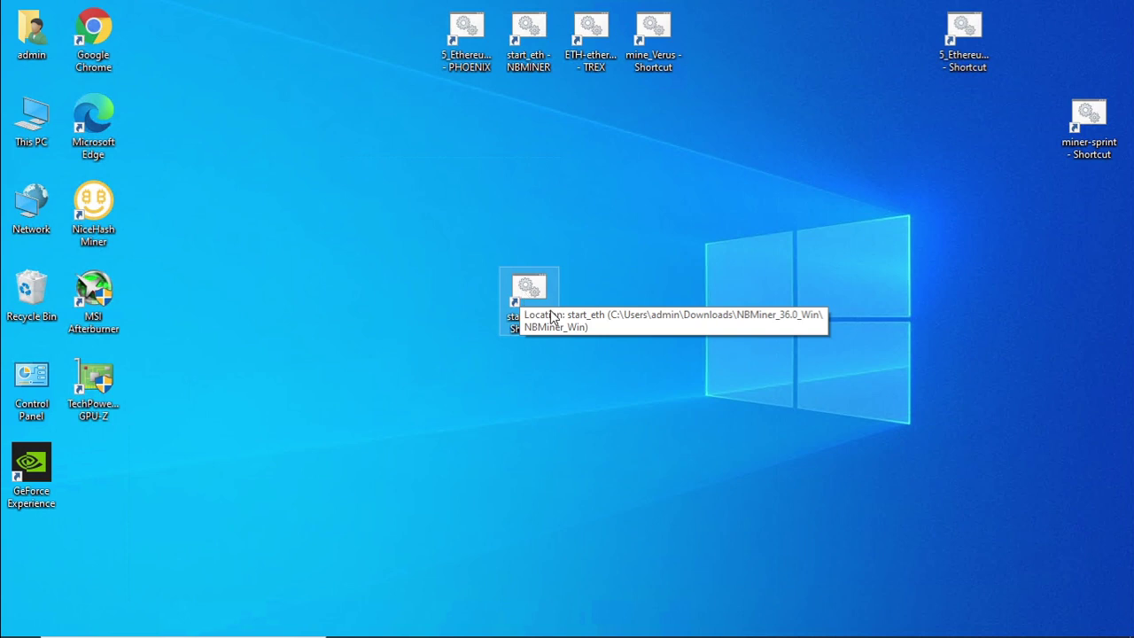
Open start_eth - Shortcut in Notepad to verify the ethermine command, then close it.
right_click(532, 299)
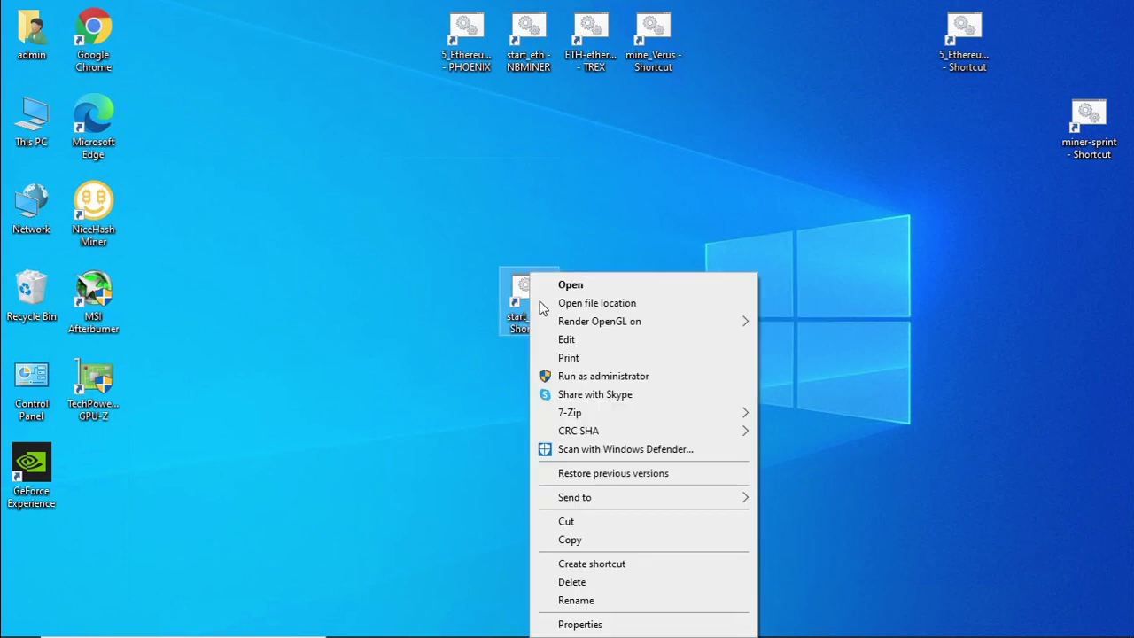
left_click(567, 339)
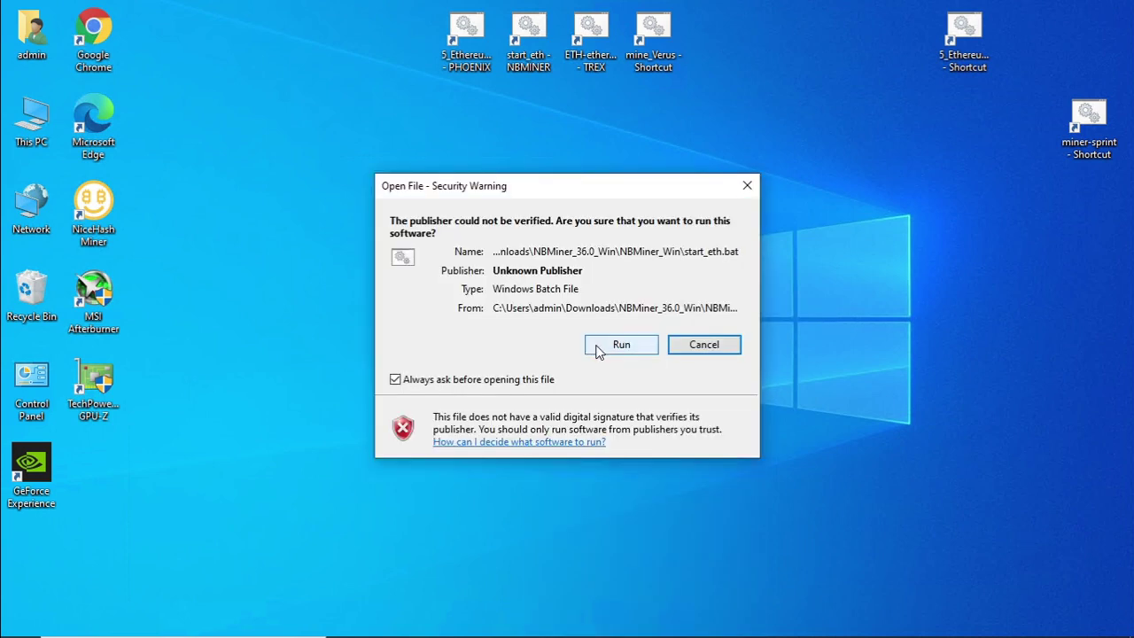
key("Return")
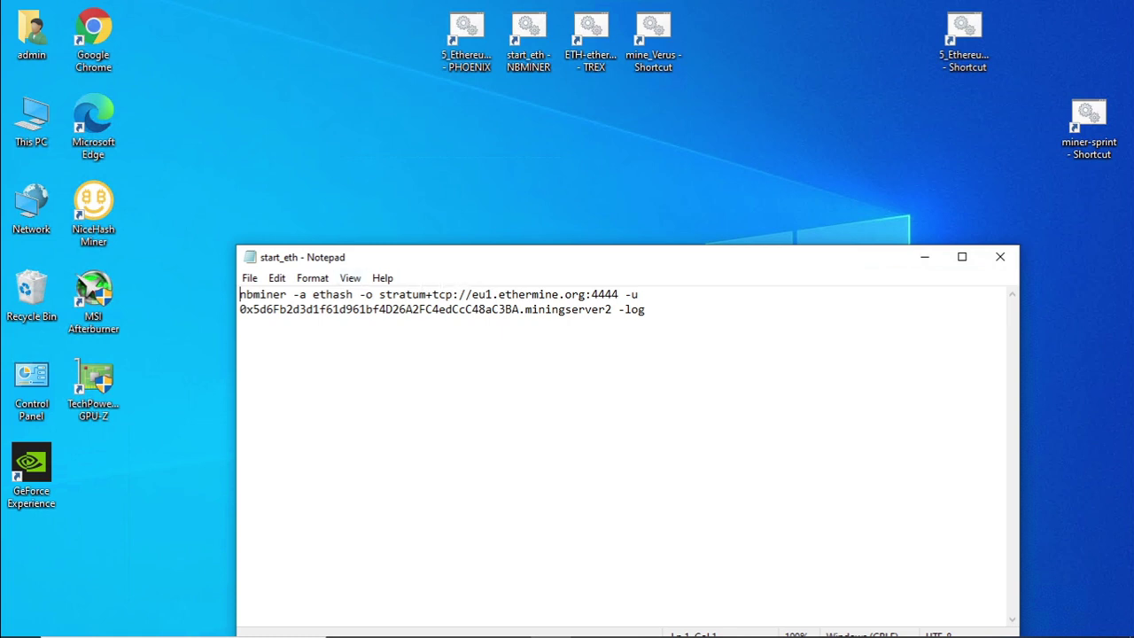
left_click(1000, 257)
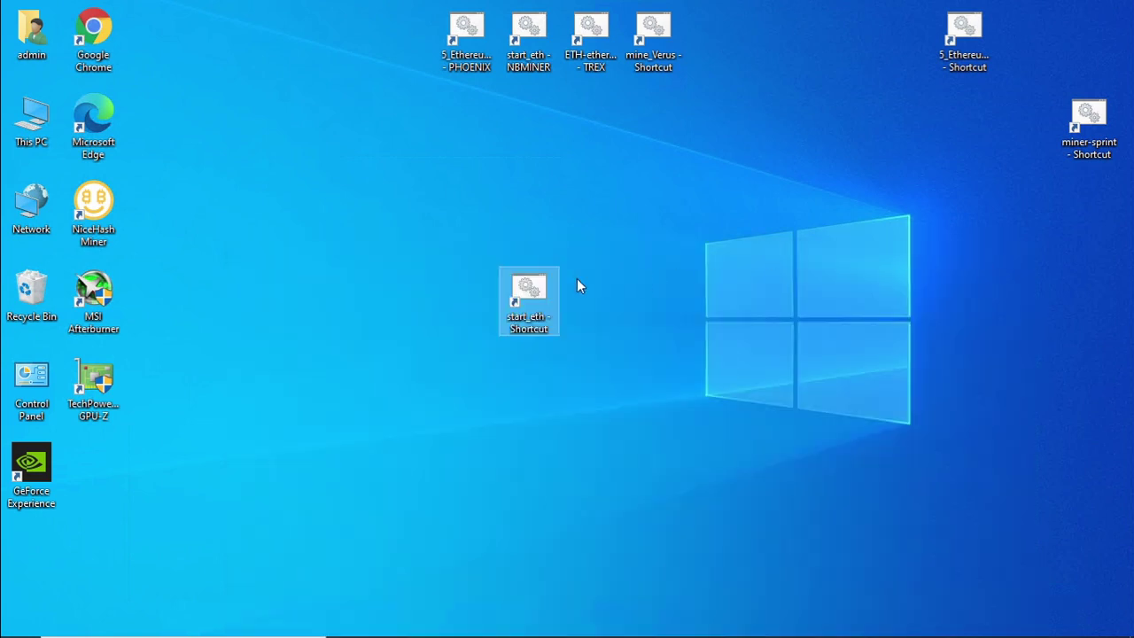
Run the start_eth shortcut and maximize the console as NBMiner 36.0 mines ethash on eu1.ethermine.org:4444.
double_click(517, 298)
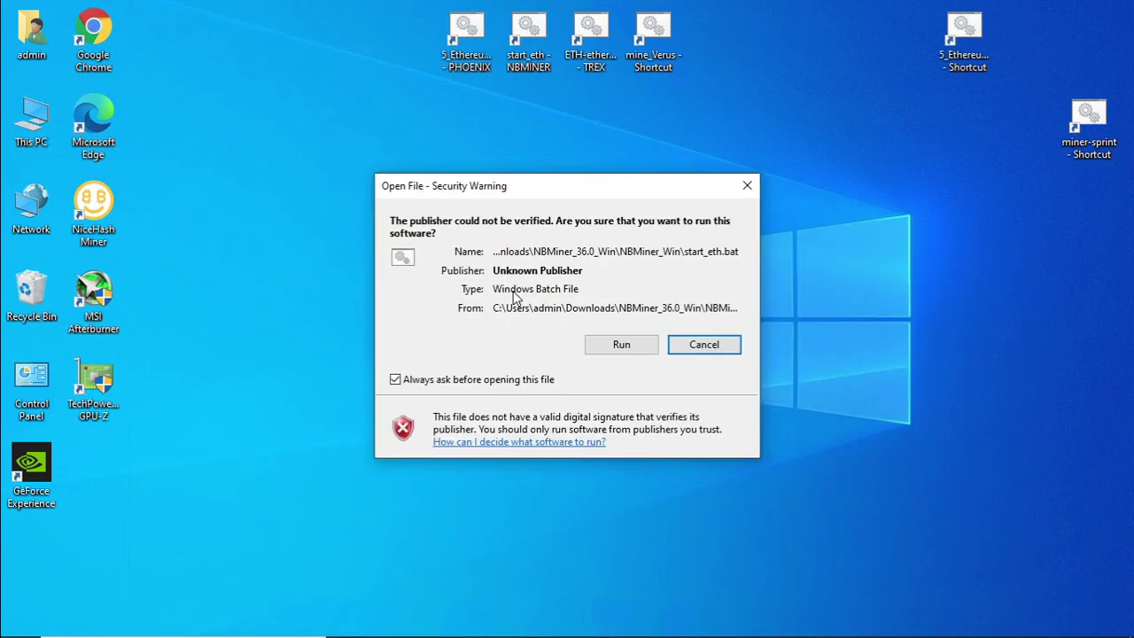
left_click(620, 347)
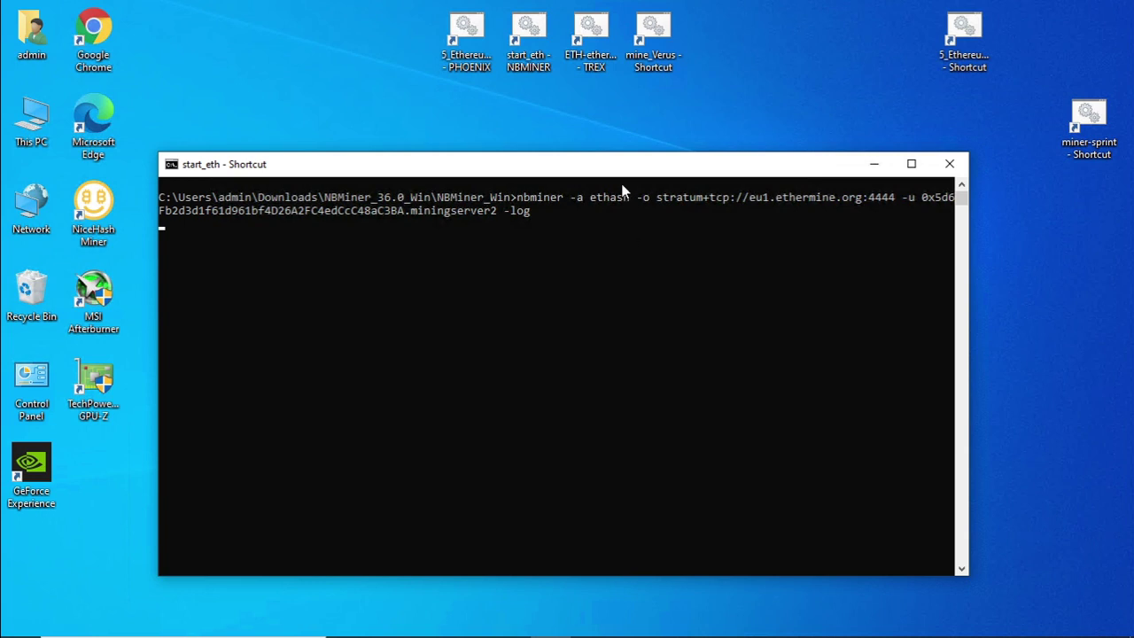
double_click(613, 167)
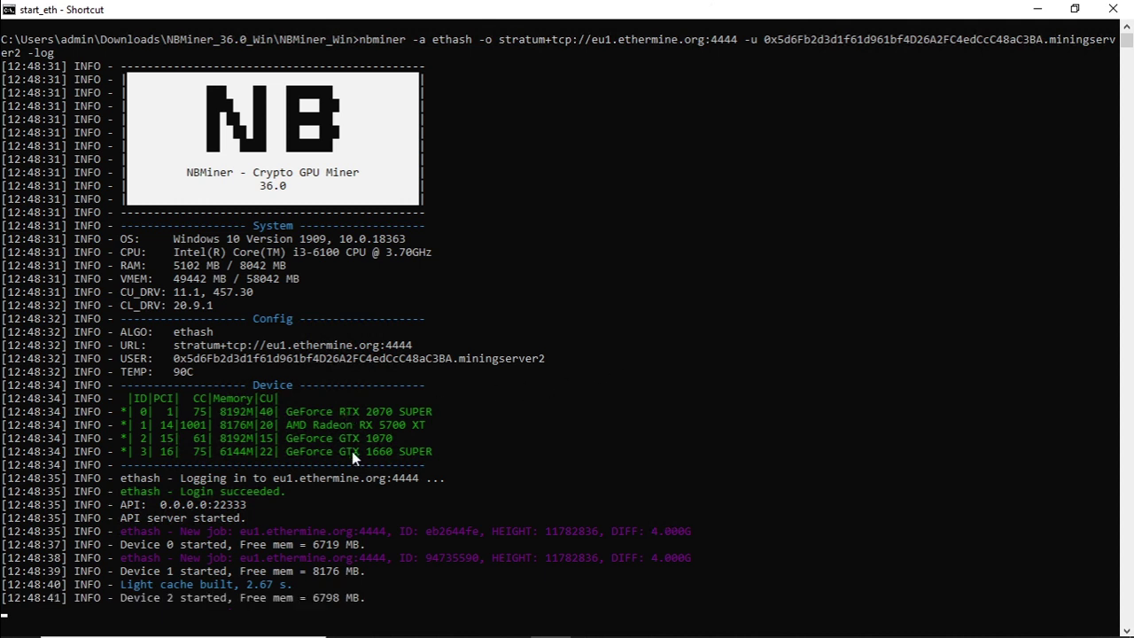
scroll(527, 428, "down", 3)
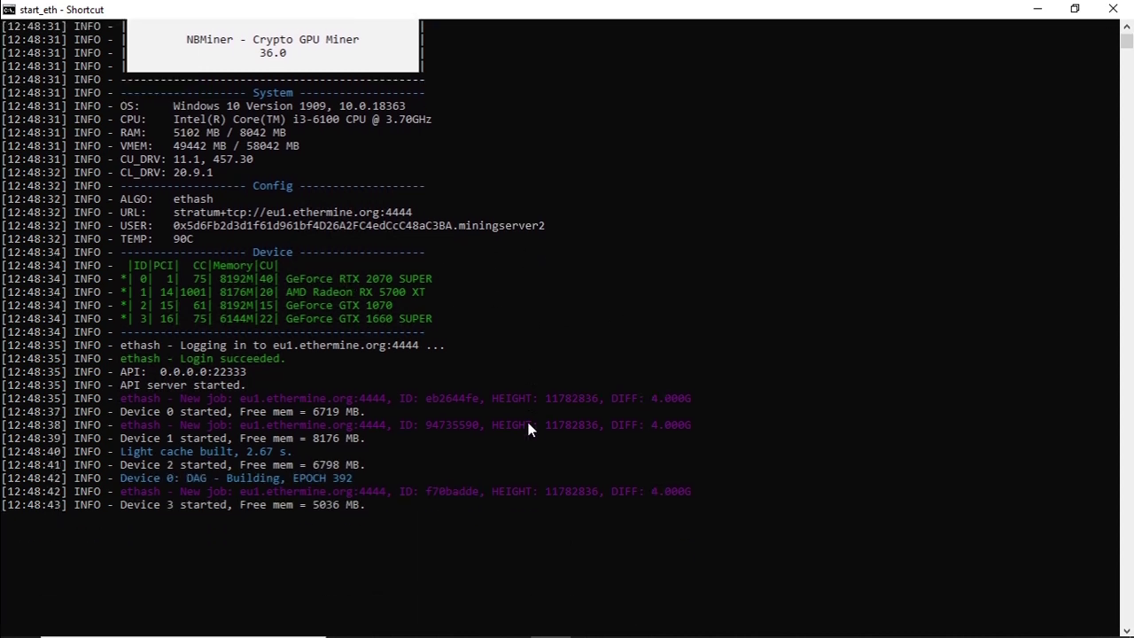
scroll(529, 429, "down", 1)
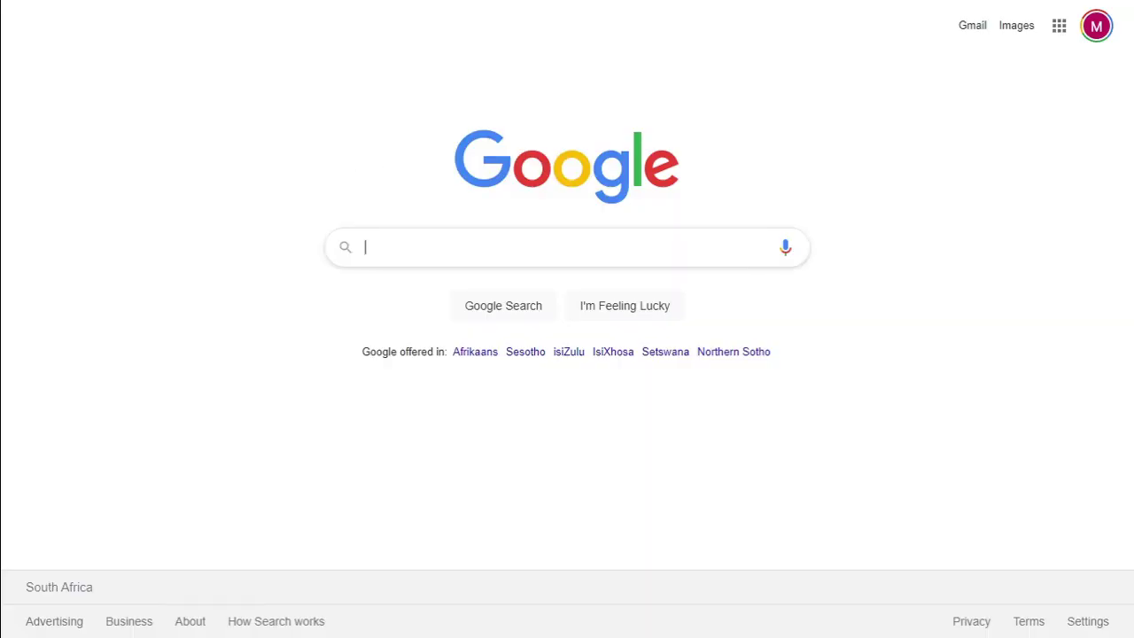
Search Google for ethermine.org and open the 'Home - Ethermine' result.
left_click(410, 247)
type("ethermin")
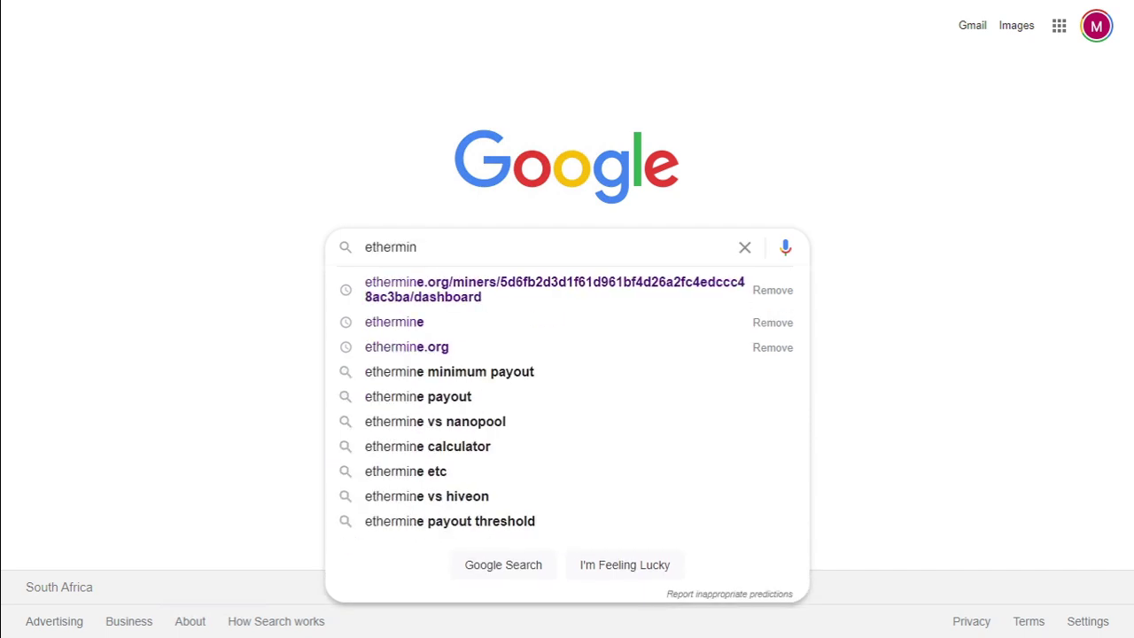
type("e.o")
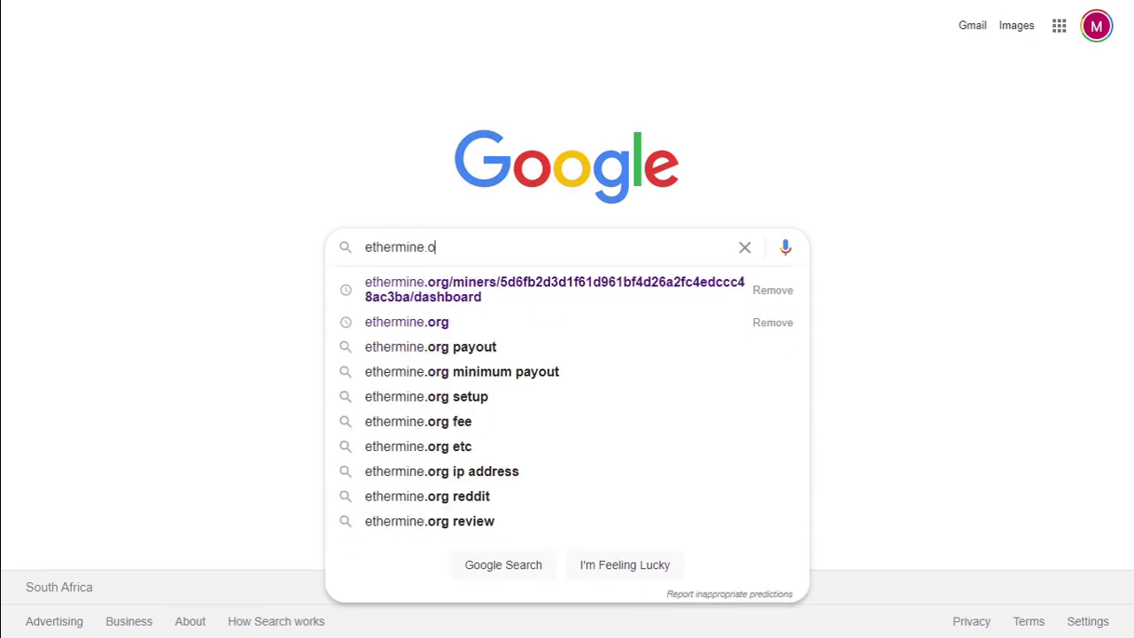
type("rg")
key("Return")
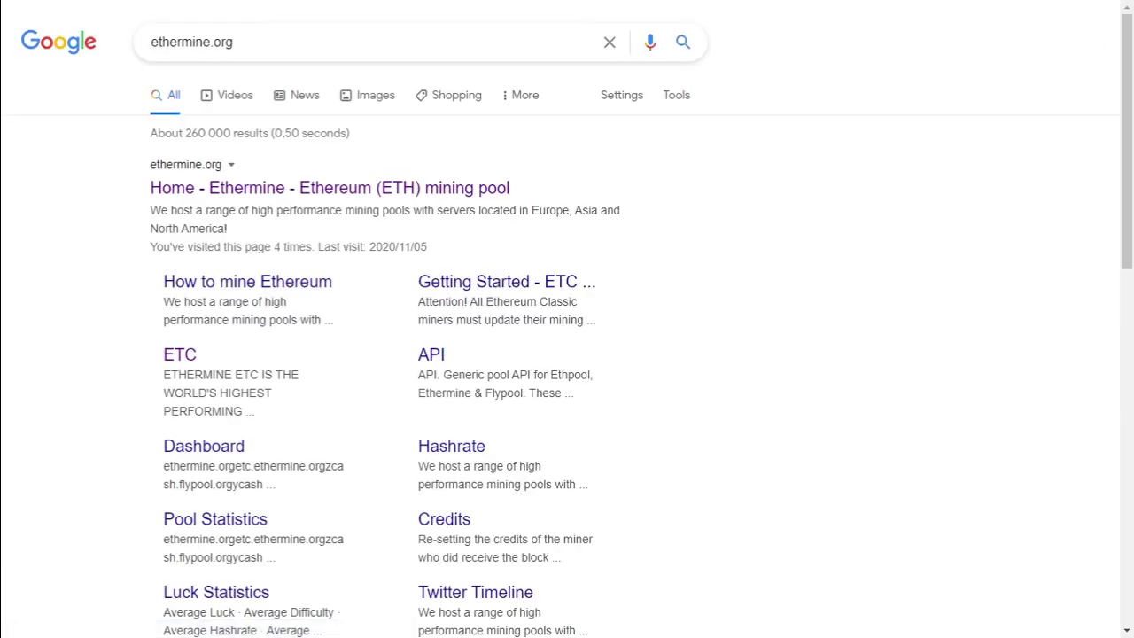
left_click(247, 187)
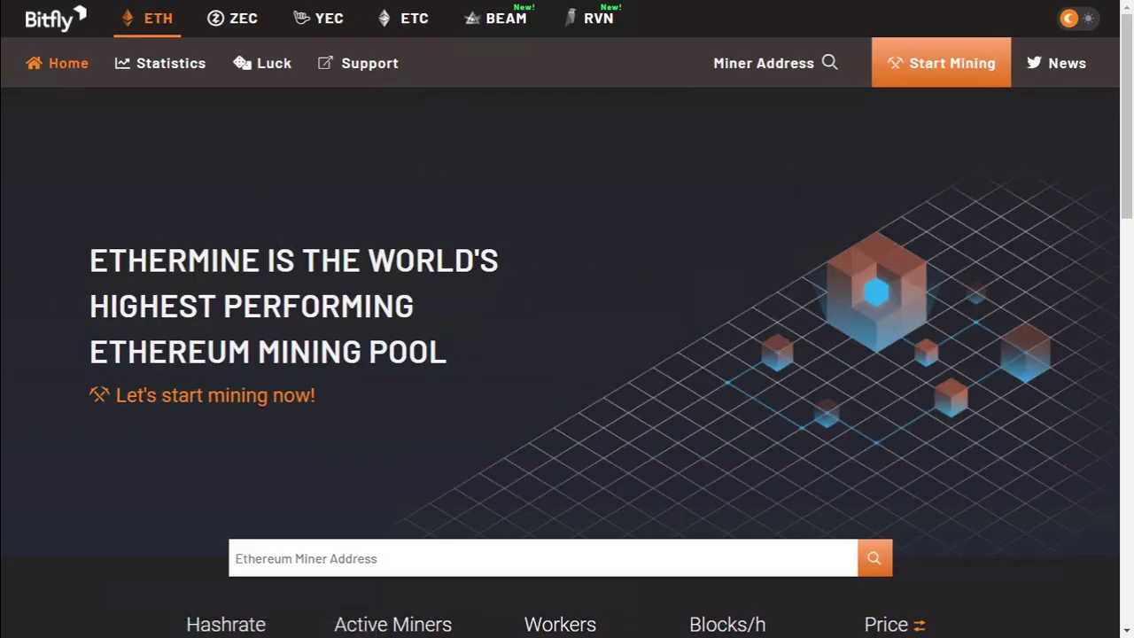
Look up the wallet's mining dashboard by pasting its address into Miner Address.
left_click(764, 63)
type("0x5d6Fb2d3d1f61d961bf4D26A2FC4edCcC48aC3BA")
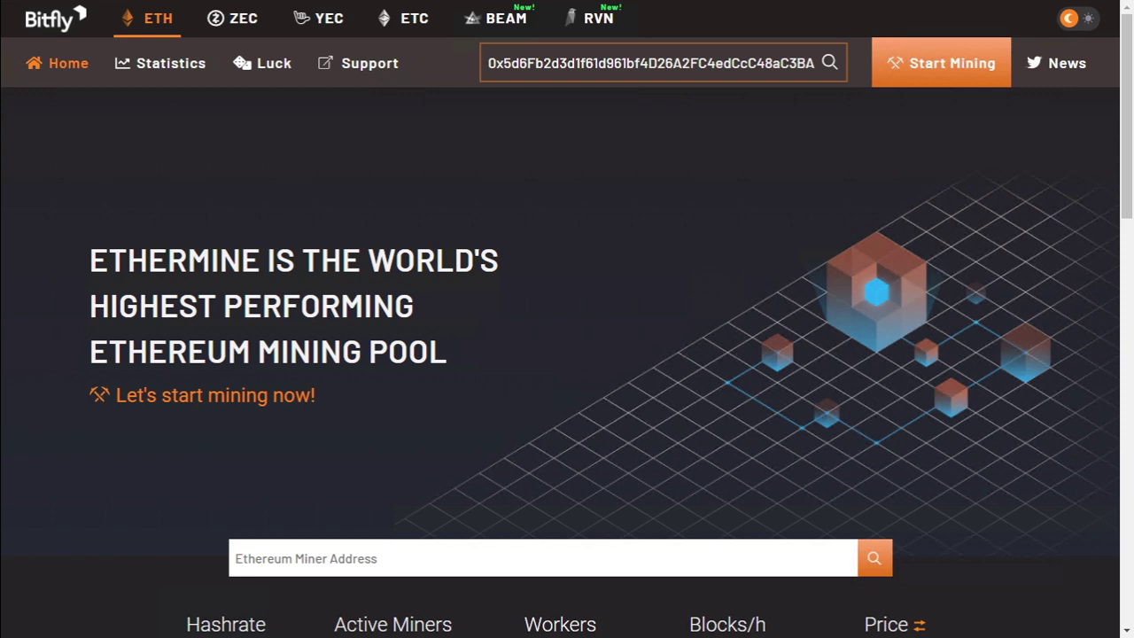
key("Return")
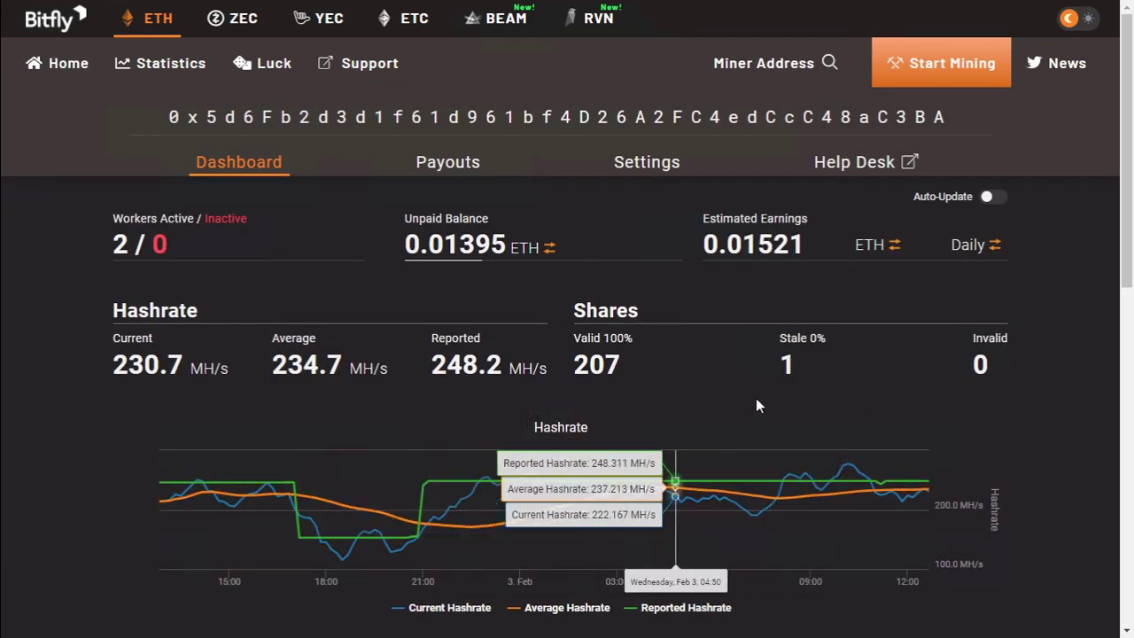
Switch the dashboard balances to USD, showing 21.43 unpaid and 23.35 daily.
mouse_move(378, 351)
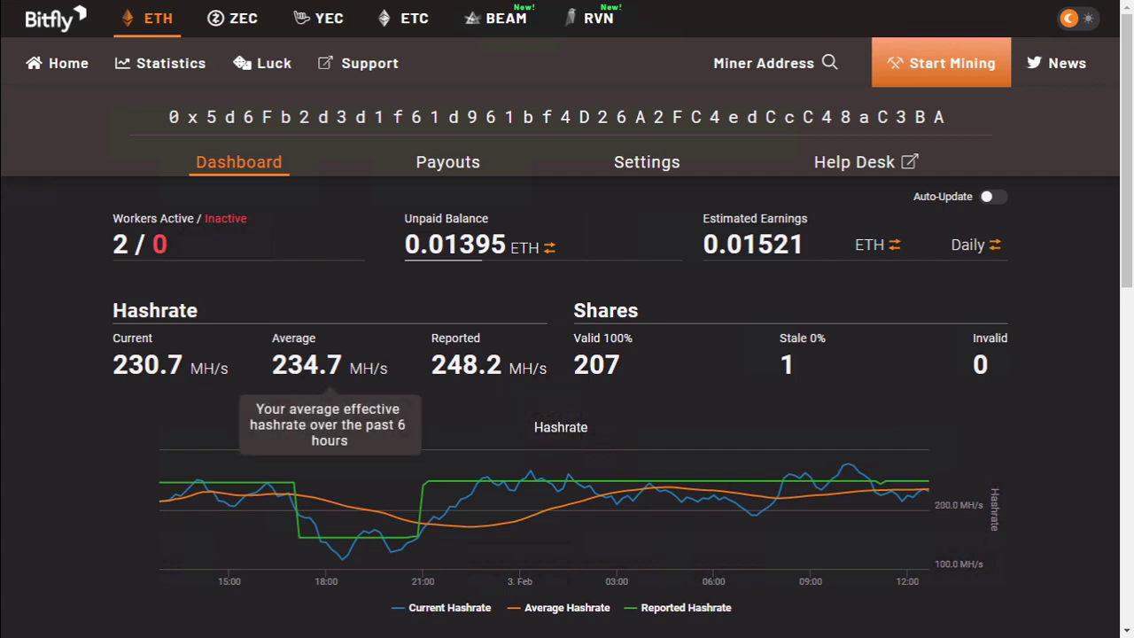
mouse_move(492, 355)
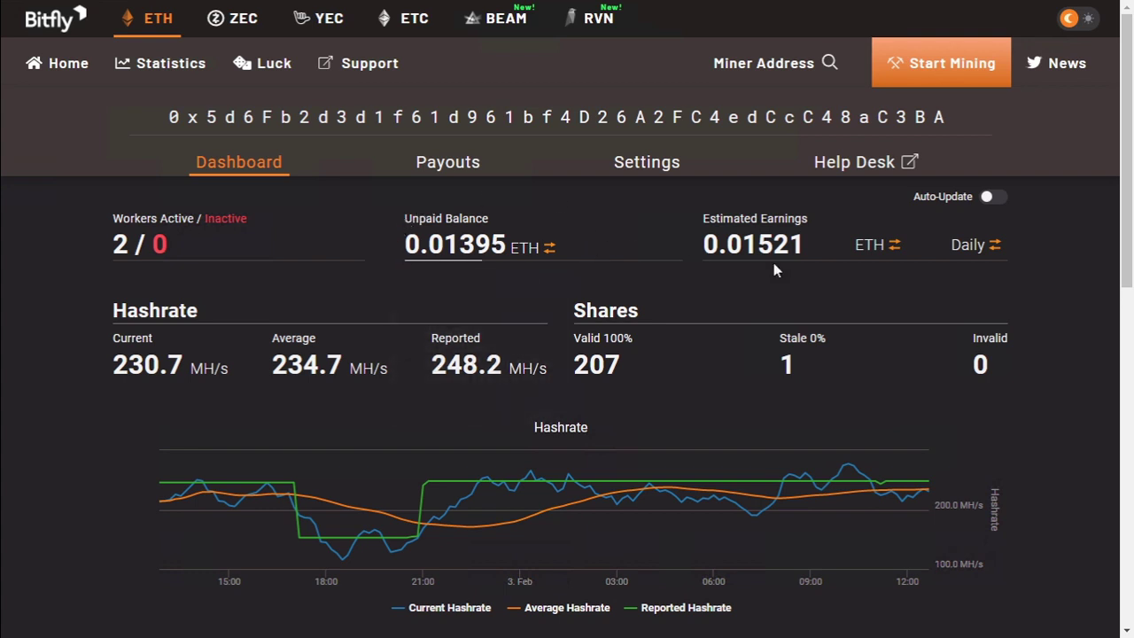
left_click(895, 248)
left_click(895, 248)
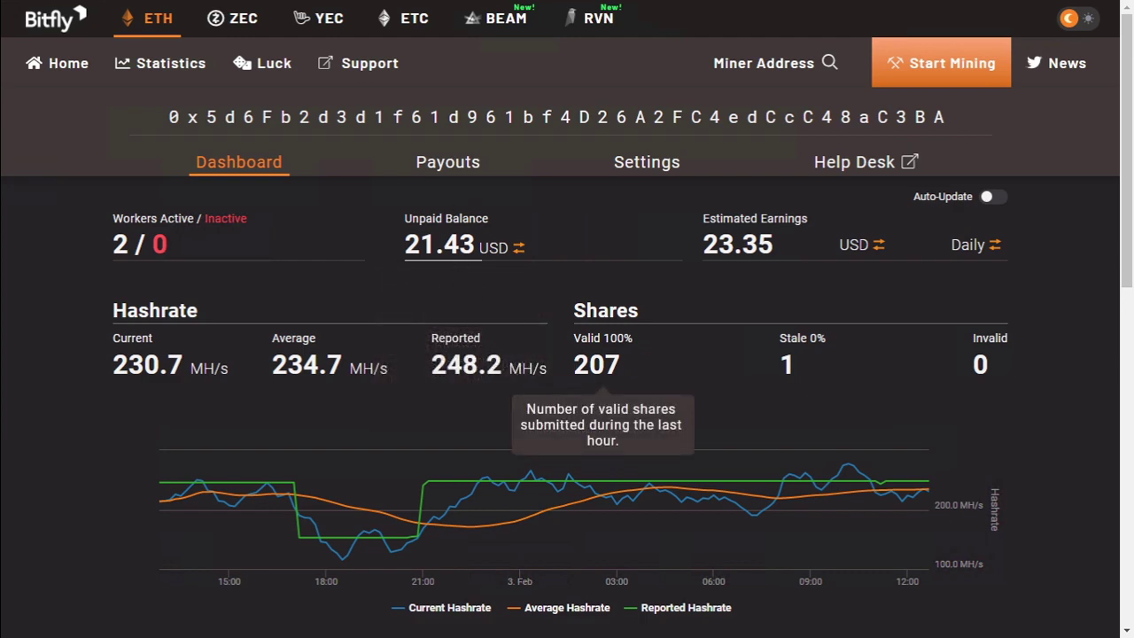
Browse the dashboard stats and open the Payouts history chart.
scroll(651, 403, "down", 8)
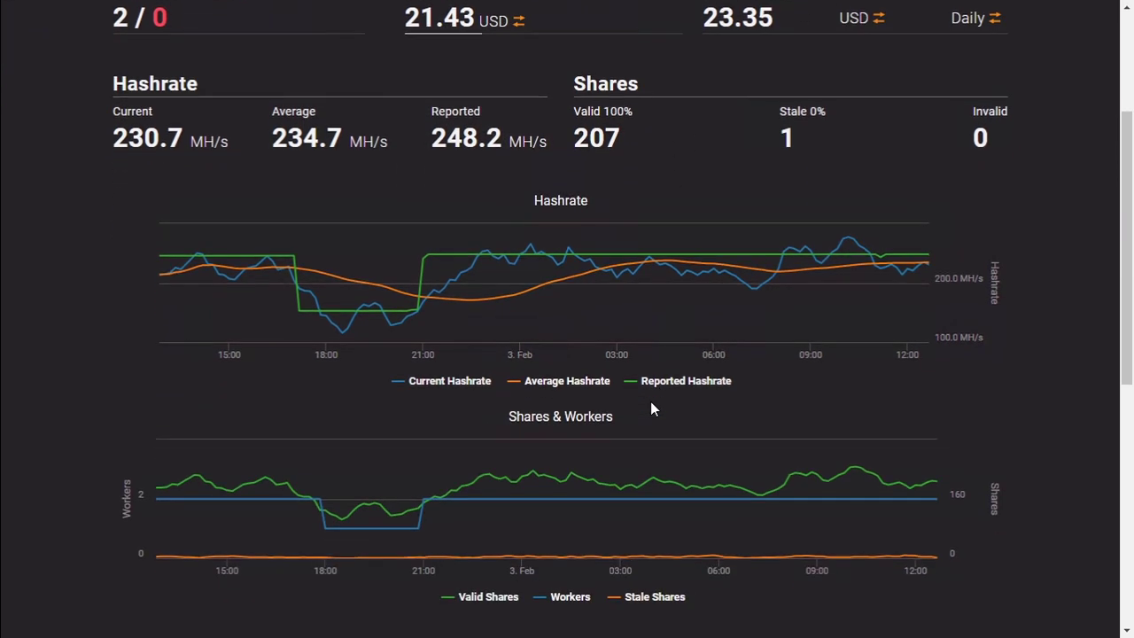
scroll(651, 408, "down", 1)
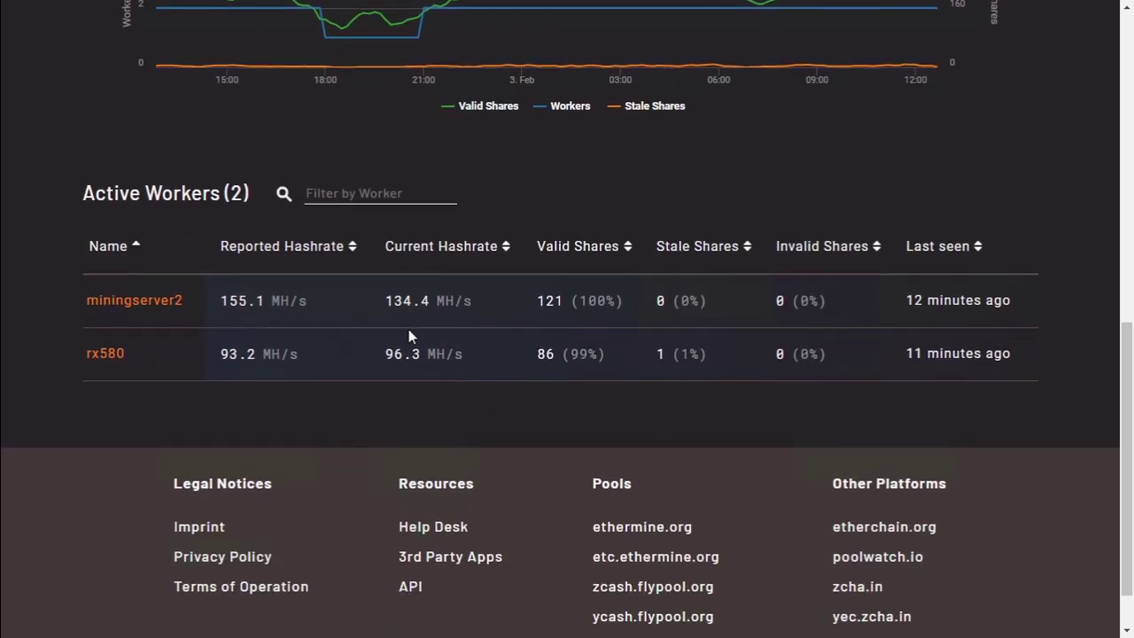
scroll(421, 336, "up", 9)
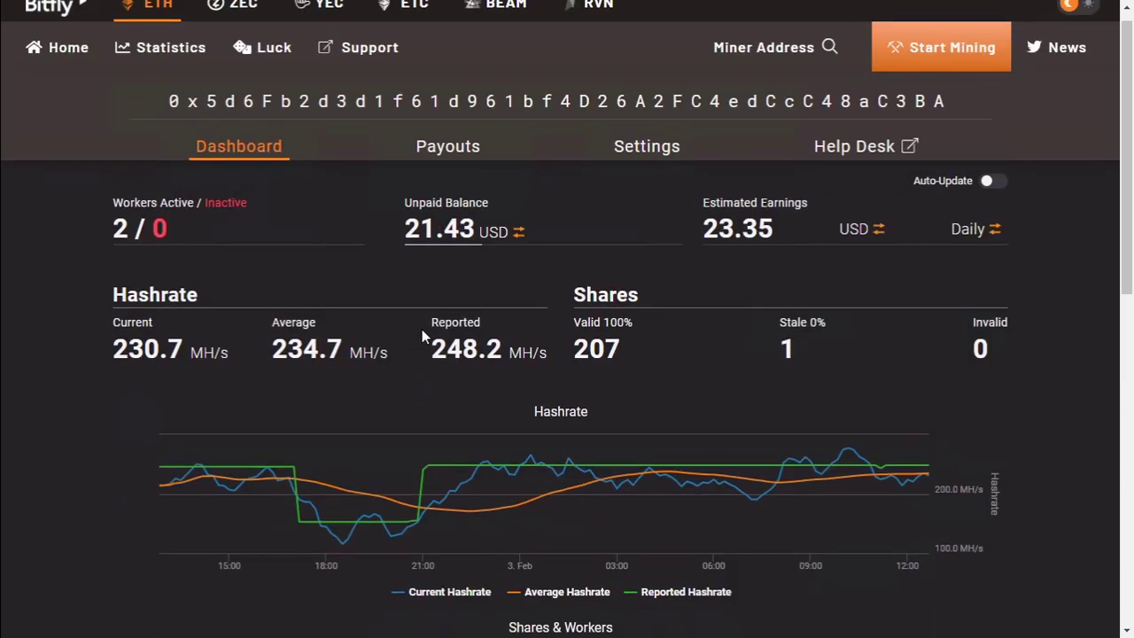
scroll(422, 336, "up", 1)
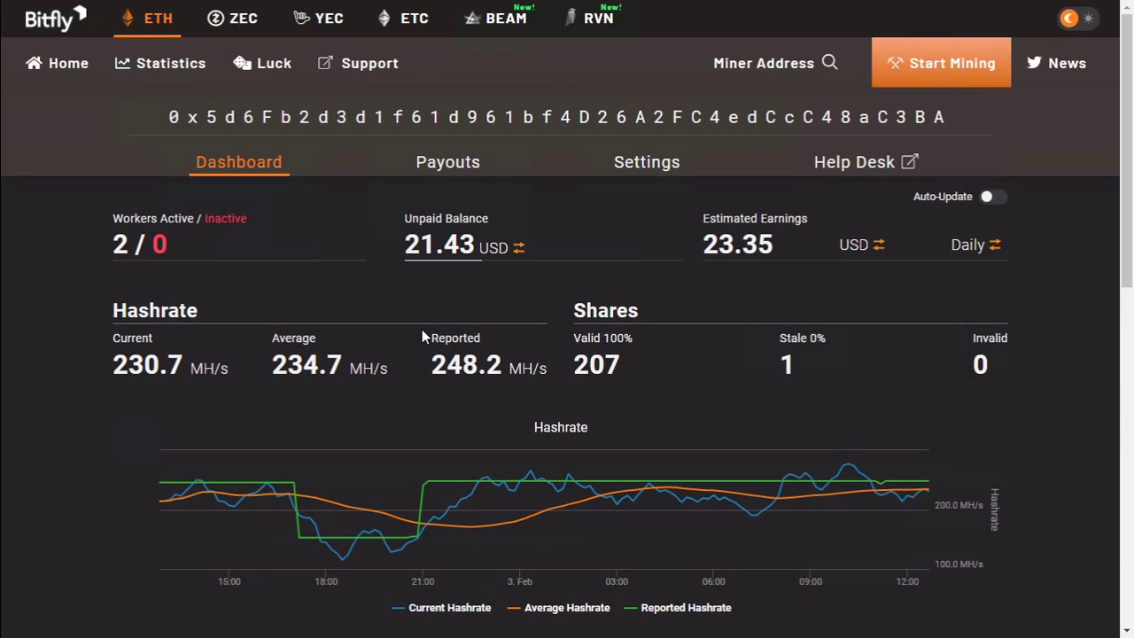
left_click(439, 163)
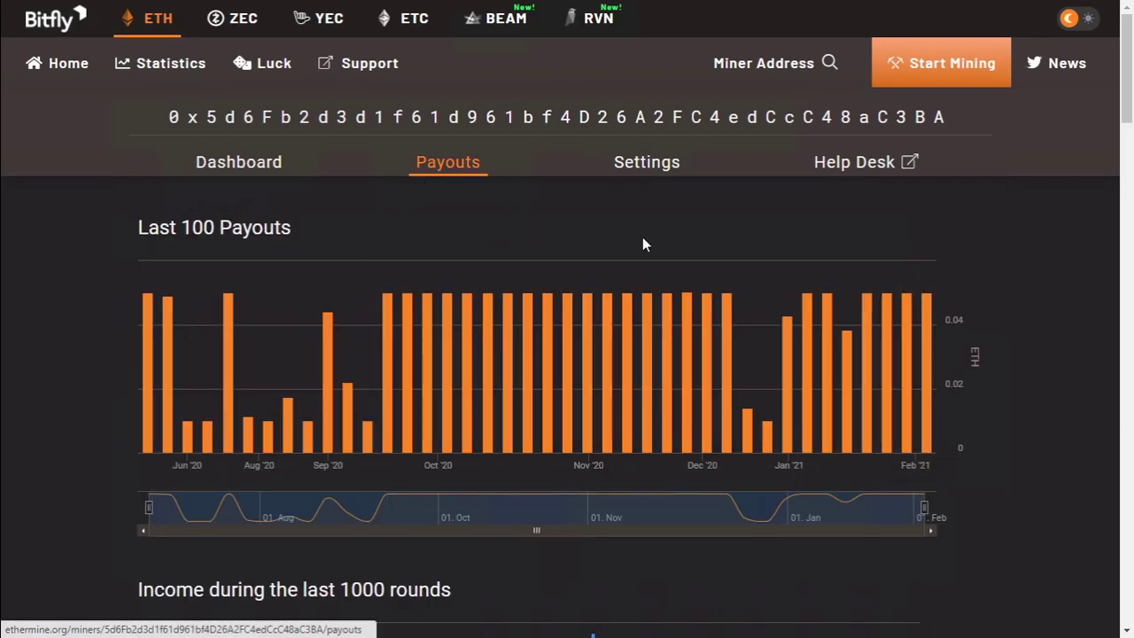
Return to the dashboard and turn on Auto-Update every 60 seconds.
mouse_move(924, 358)
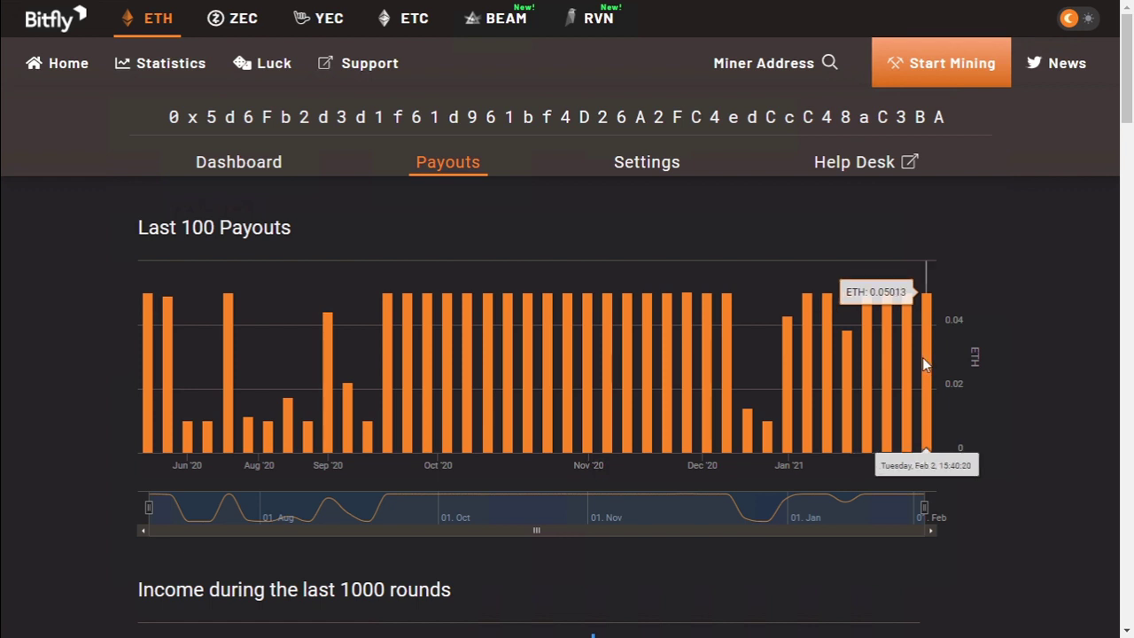
key("alt+Left")
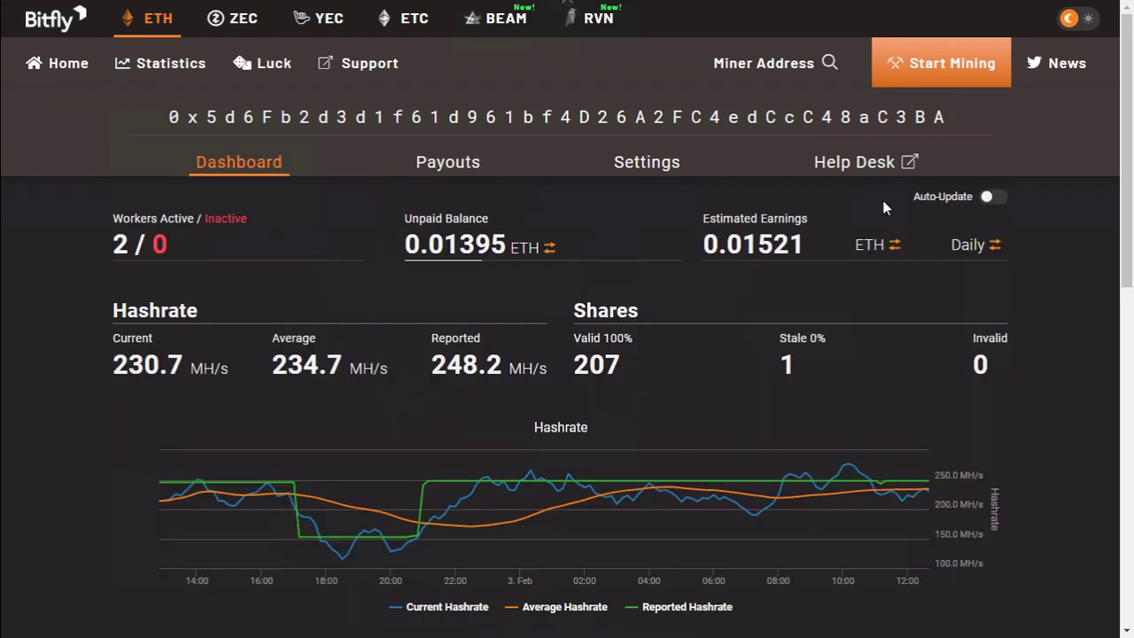
left_click(993, 198)
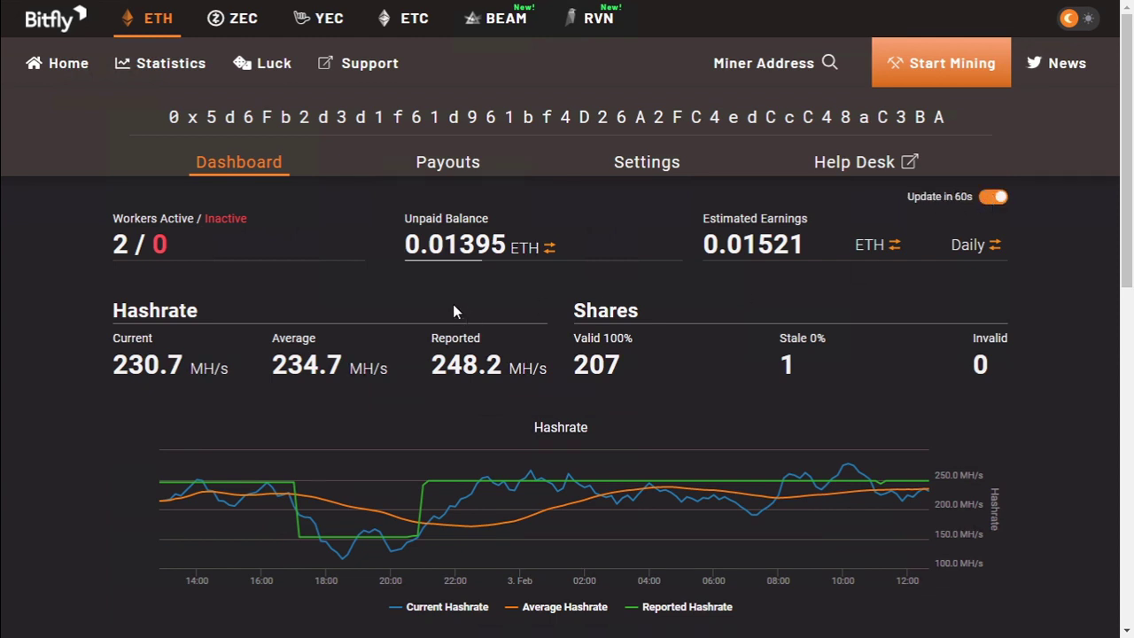